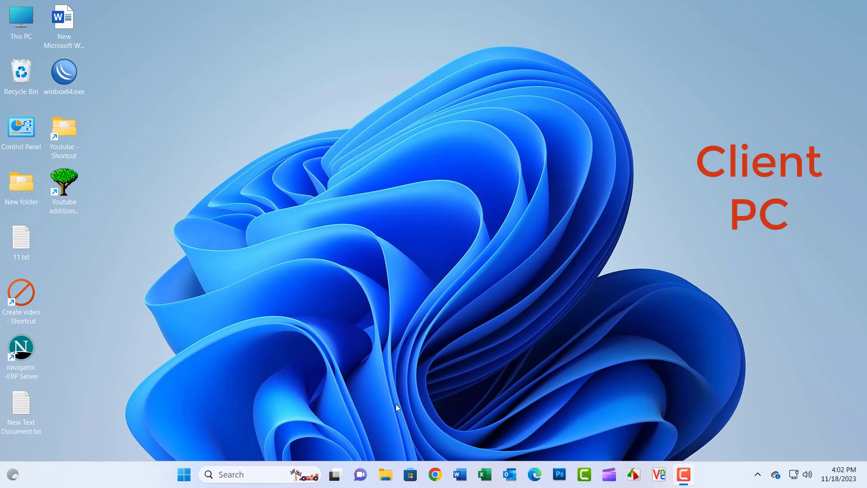
Step: Connect to the shared EPSON L130 Series printer at \\192.168.1.5
{"action": "key", "text": "super+r"}
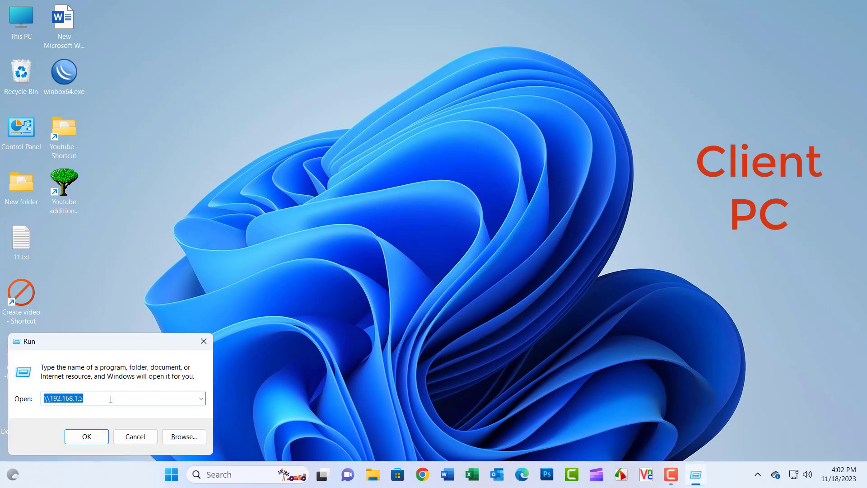
{"action": "left_click", "coordinate": [110, 399]}
{"action": "left_click", "coordinate": [80, 437]}
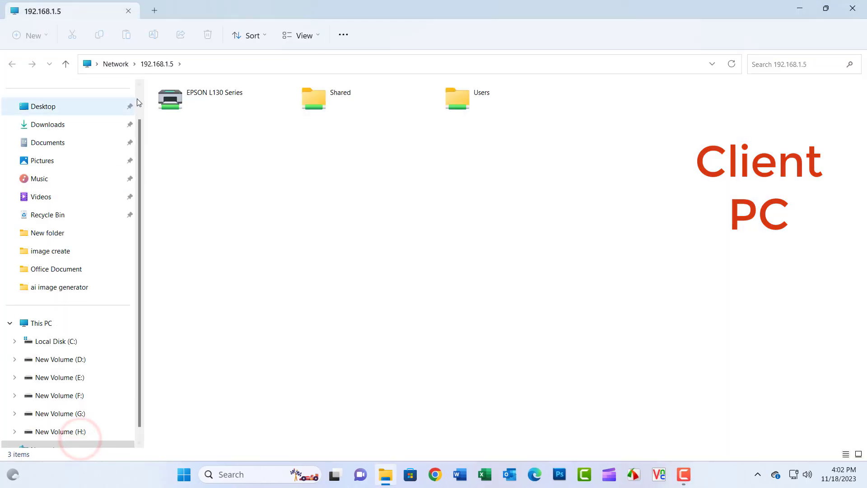
{"action": "right_click", "coordinate": [191, 92]}
{"action": "left_click", "coordinate": [216, 117]}
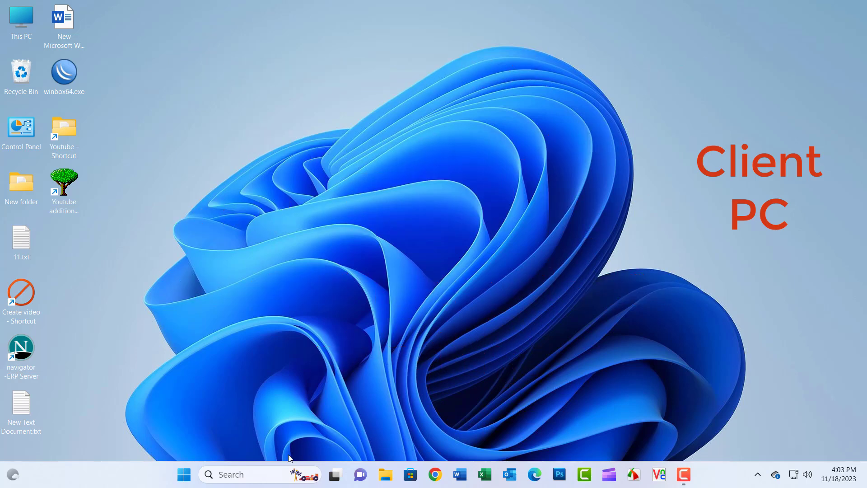
Step: In Windows Features, enable SMB 1.0/CIFS Automatic Removal, Client and Server, and apply
{"action": "left_click", "coordinate": [265, 471]}
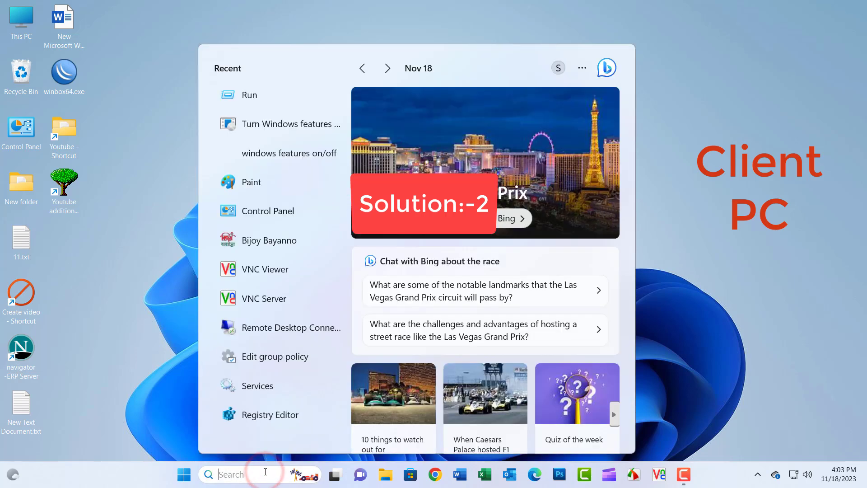
{"action": "type", "text": "win"}
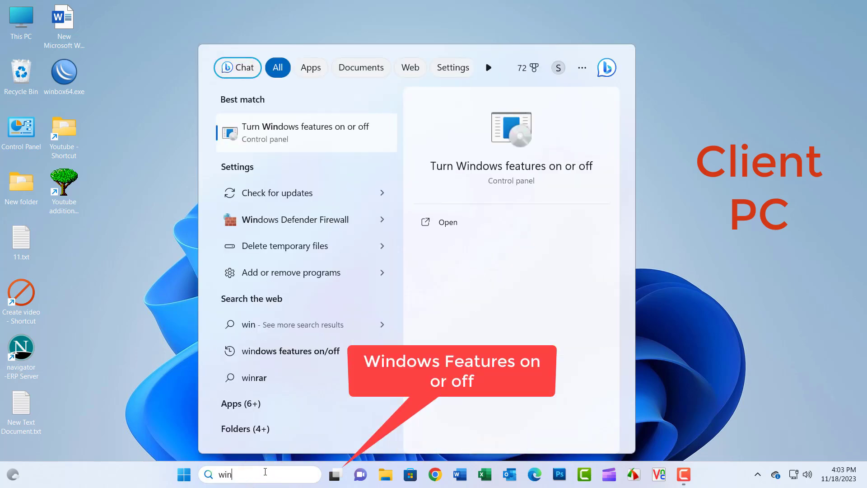
{"action": "type", "text": "d"}
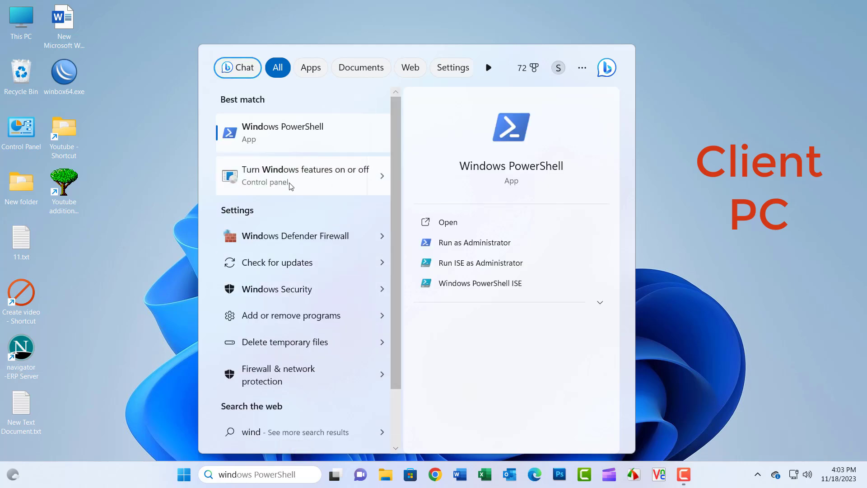
{"action": "left_click", "coordinate": [291, 186]}
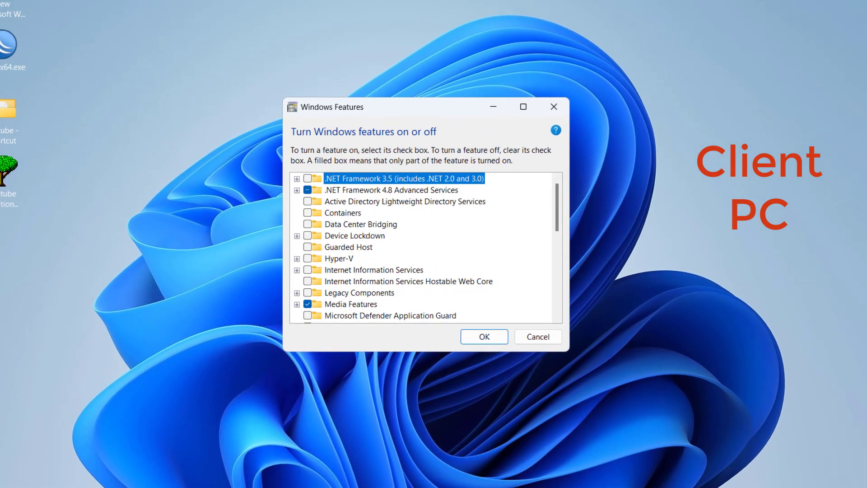
{"action": "left_click_drag", "start_coordinate": [452, 108], "coordinate": [456, 74]}
{"action": "left_click_drag", "start_coordinate": [562, 167], "coordinate": [562, 205]}
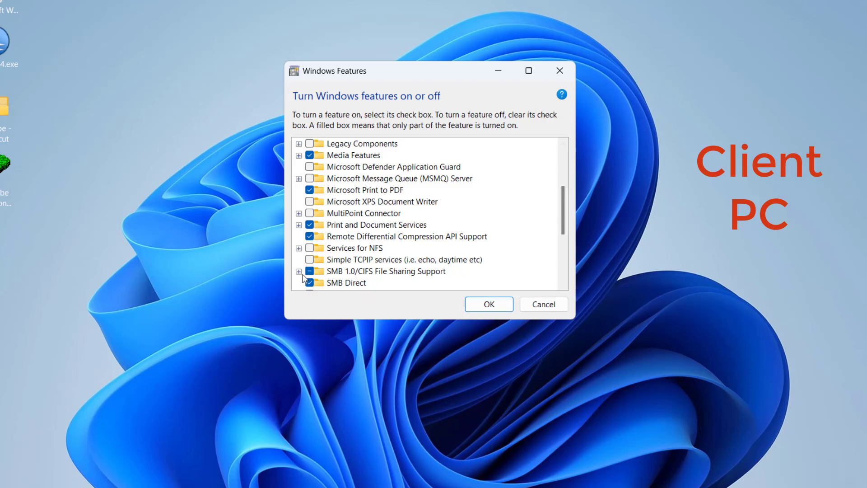
{"action": "left_click", "coordinate": [299, 271]}
{"action": "left_click", "coordinate": [321, 259]}
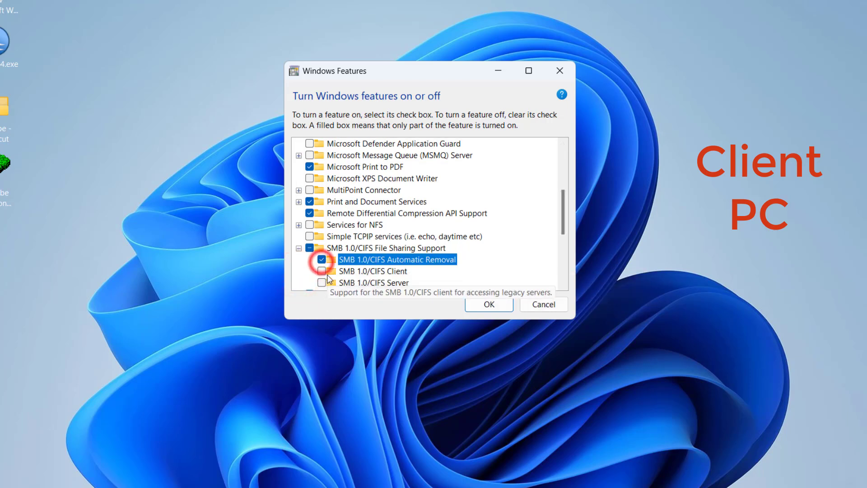
{"action": "left_click", "coordinate": [321, 271]}
{"action": "left_click", "coordinate": [322, 283]}
{"action": "left_click", "coordinate": [488, 304]}
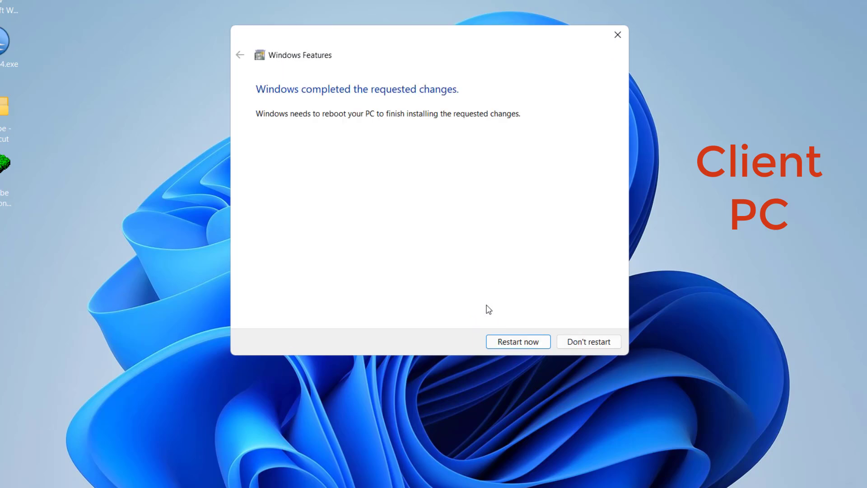
Step: Launch the Services console from Windows search
{"action": "left_click", "coordinate": [516, 341]}
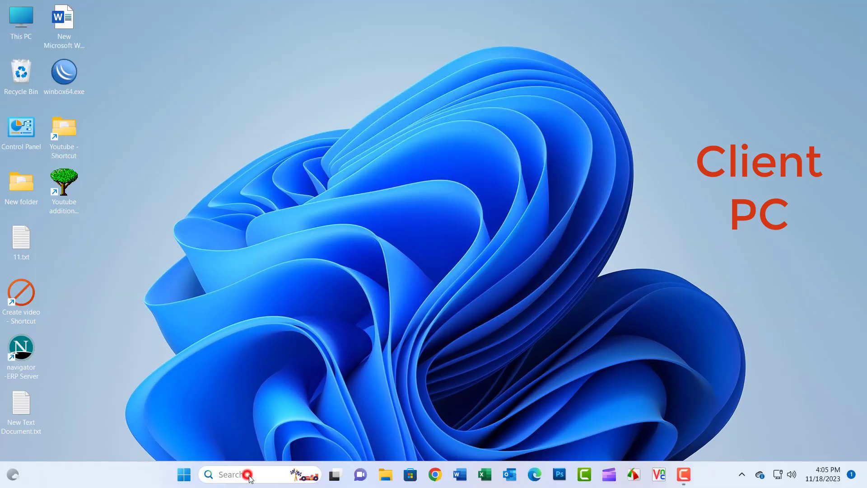
{"action": "left_click", "coordinate": [244, 474]}
{"action": "type", "text": "s"}
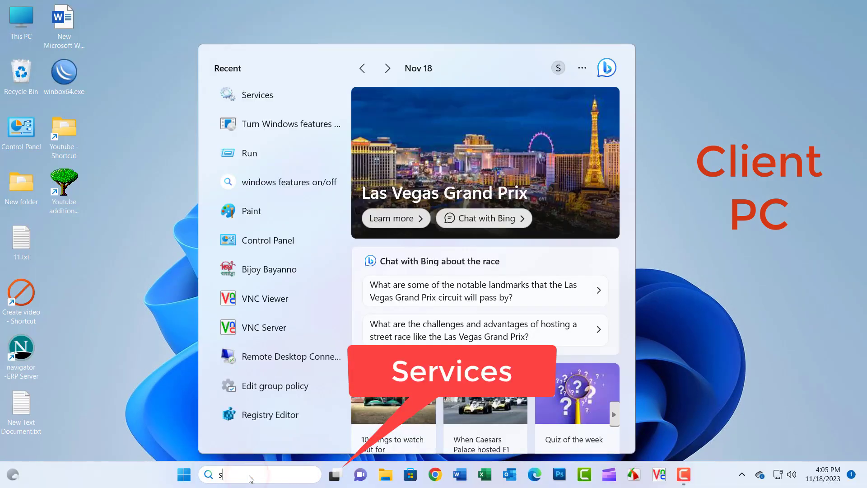
{"action": "type", "text": "ervi"}
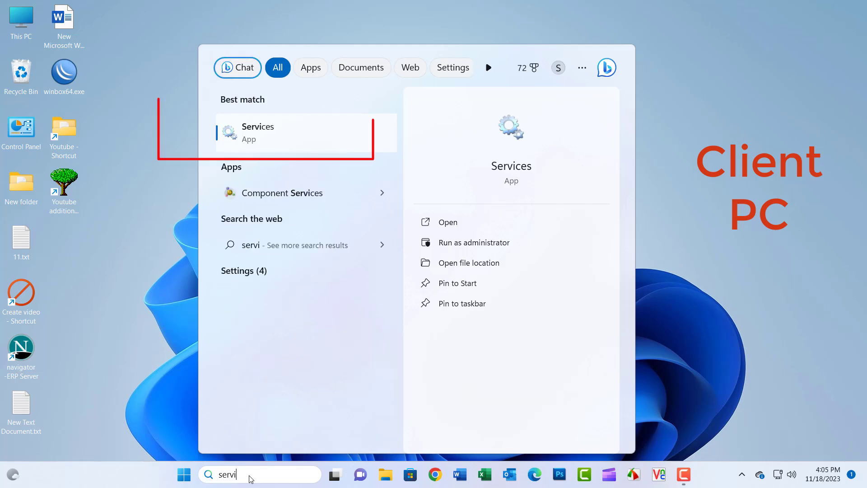
{"action": "left_click", "coordinate": [268, 135]}
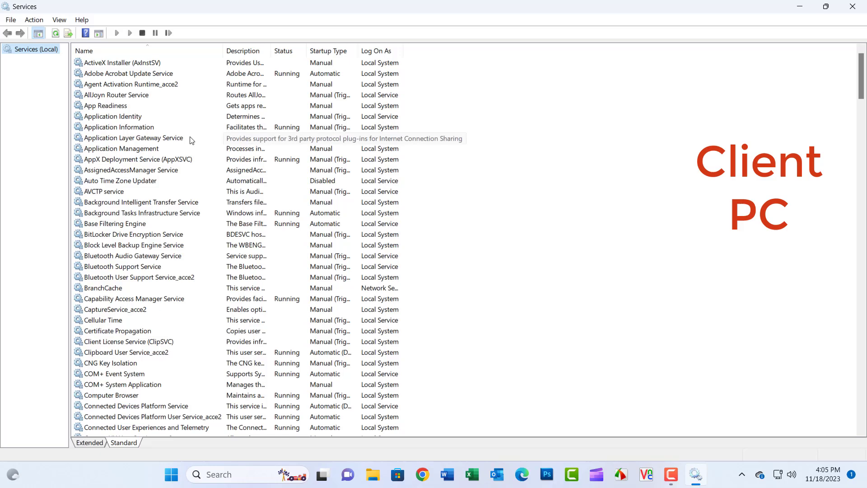
{"action": "left_click", "coordinate": [190, 138]}
{"action": "scroll", "coordinate": [162, 136], "scroll_direction": "down", "scroll_amount": 5}
{"action": "scroll", "coordinate": [242, 175], "scroll_direction": "up", "scroll_amount": 2}
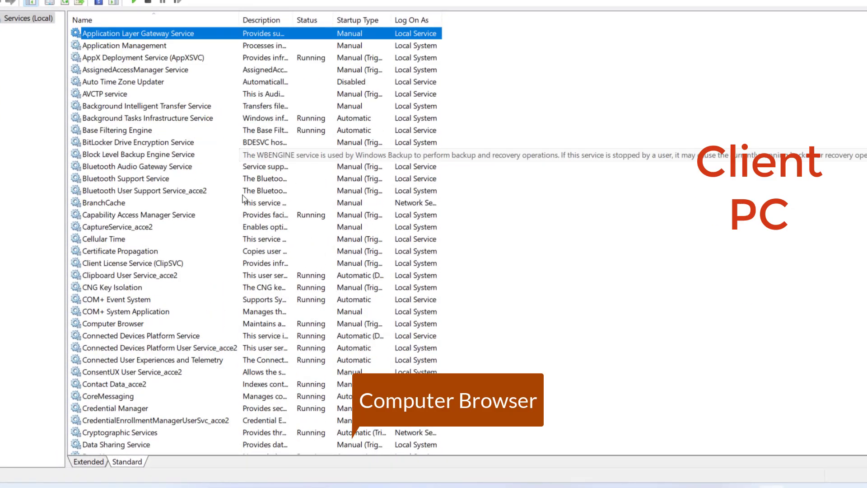
Step: Set the Computer Browser service's startup type to Automatic
{"action": "left_click", "coordinate": [128, 324]}
{"action": "right_click", "coordinate": [130, 326]}
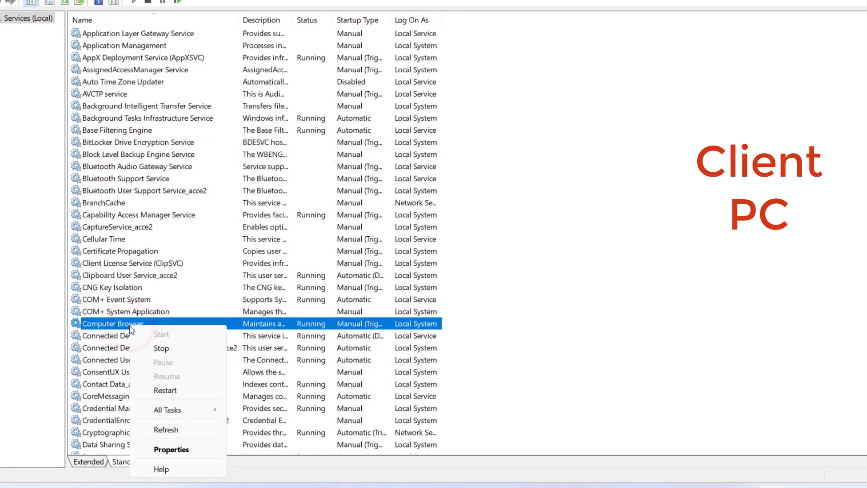
{"action": "left_click", "coordinate": [180, 449]}
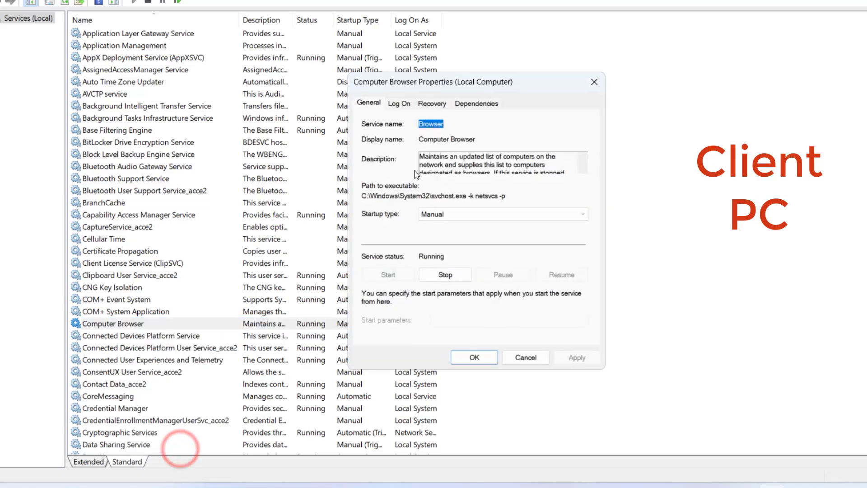
{"action": "left_click", "coordinate": [434, 214]}
{"action": "left_click", "coordinate": [436, 233]}
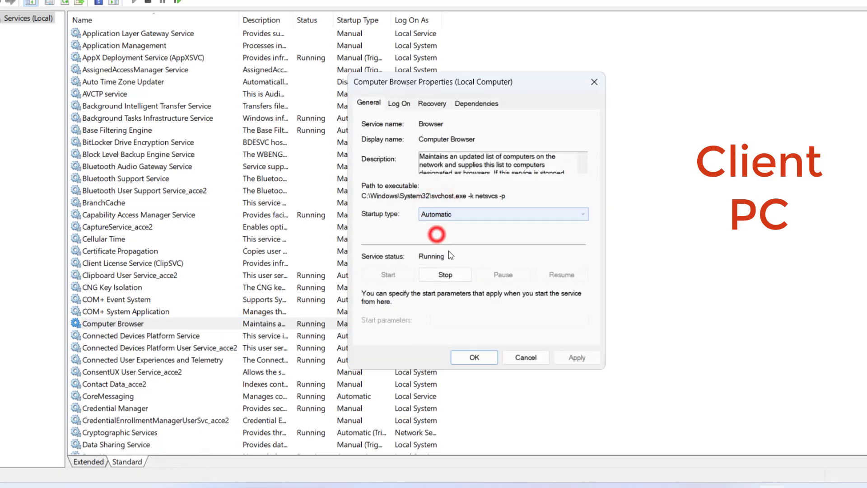
{"action": "left_click", "coordinate": [583, 357]}
{"action": "left_click", "coordinate": [476, 357]}
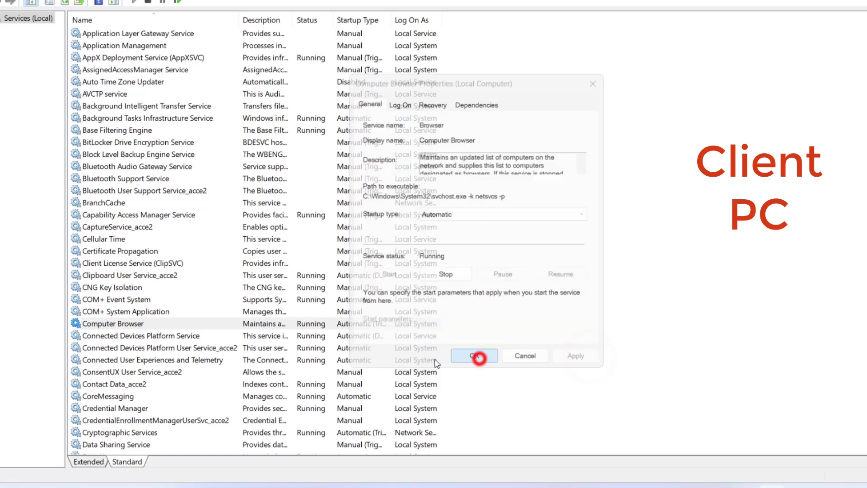
{"action": "left_click", "coordinate": [134, 324]}
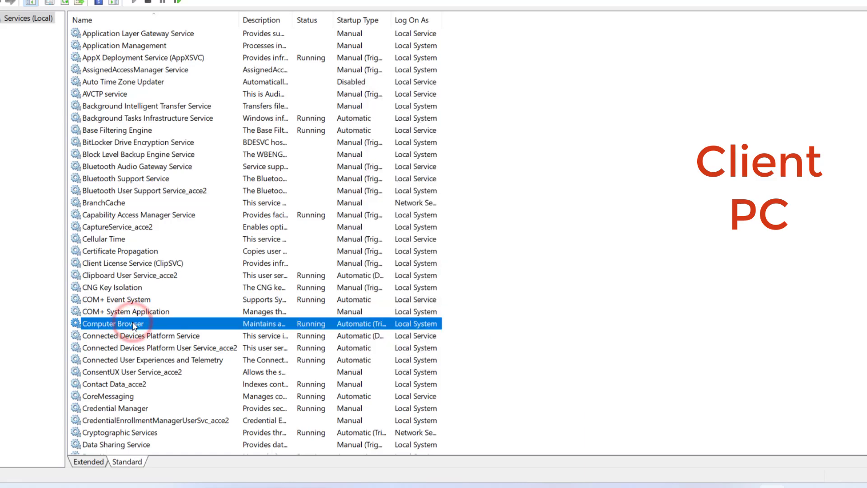
Step: Set the Server service's startup type to Automatic
{"action": "key", "text": "s"}
{"action": "left_click", "coordinate": [92, 118]}
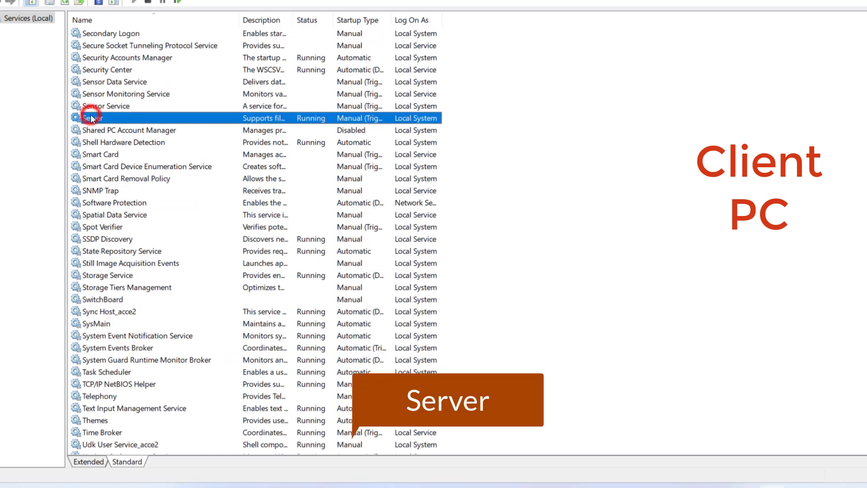
{"action": "right_click", "coordinate": [96, 121]}
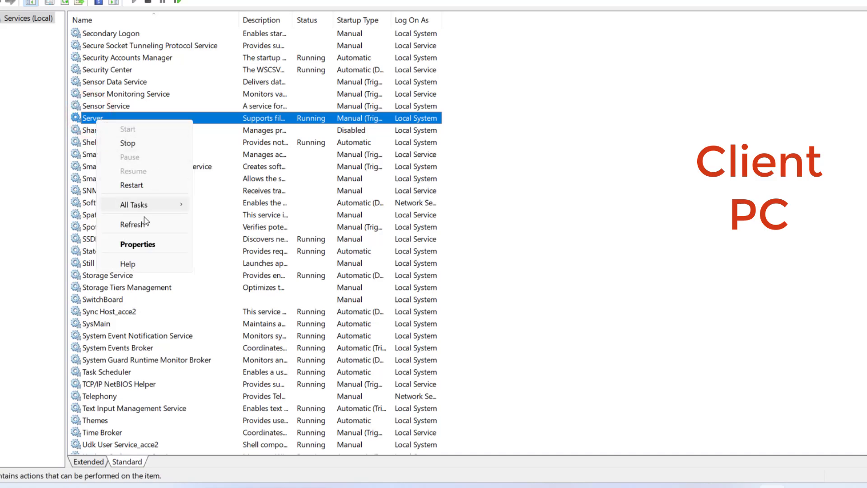
{"action": "left_click", "coordinate": [137, 245]}
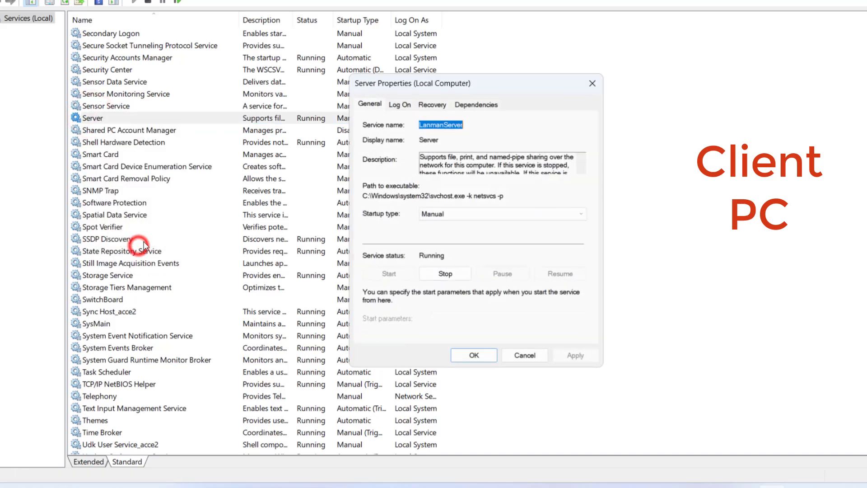
{"action": "left_click", "coordinate": [438, 215]}
{"action": "left_click", "coordinate": [437, 233]}
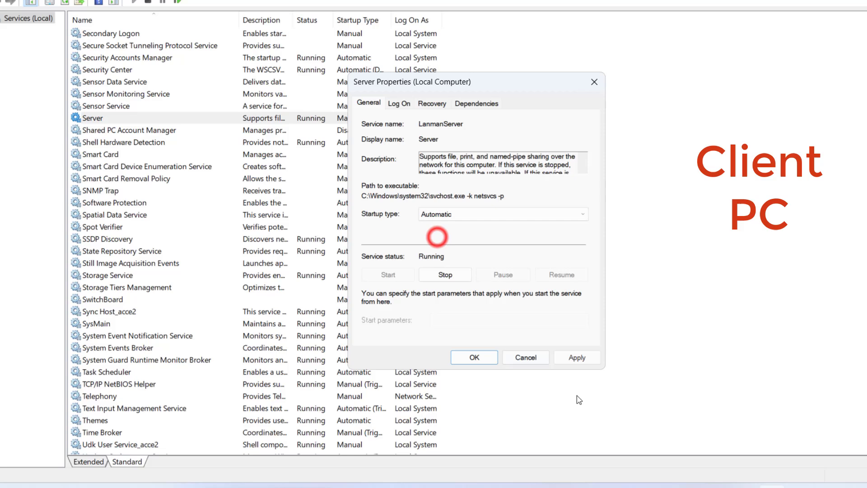
{"action": "left_click", "coordinate": [577, 356]}
{"action": "left_click", "coordinate": [474, 356]}
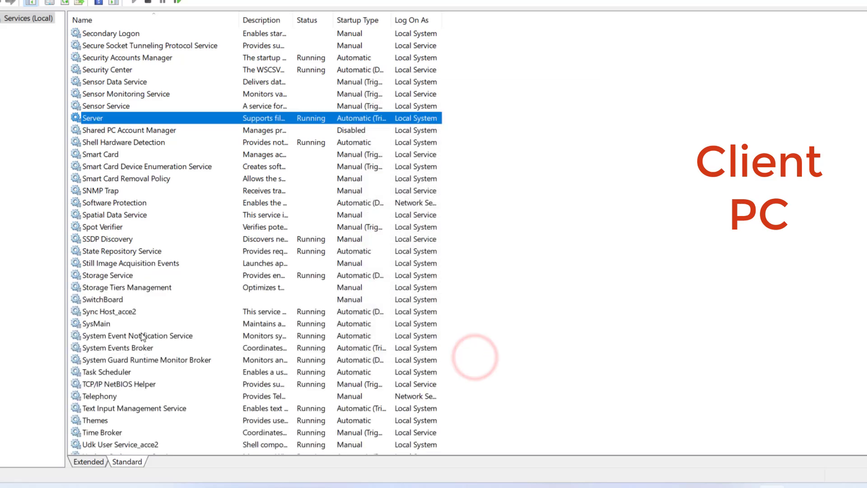
Step: Restart the Print Spooler service, agreeing to restart the dependent LPD Service
{"action": "left_click", "coordinate": [113, 336]}
{"action": "scroll", "coordinate": [115, 341], "scroll_direction": "down", "scroll_amount": 7}
{"action": "scroll", "coordinate": [215, 341], "scroll_direction": "down", "scroll_amount": 12}
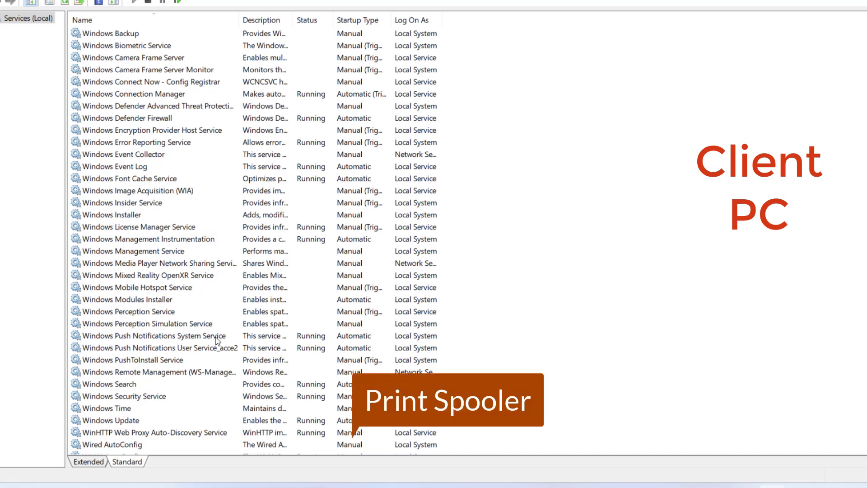
{"action": "key", "text": "p"}
{"action": "right_click", "coordinate": [124, 203]}
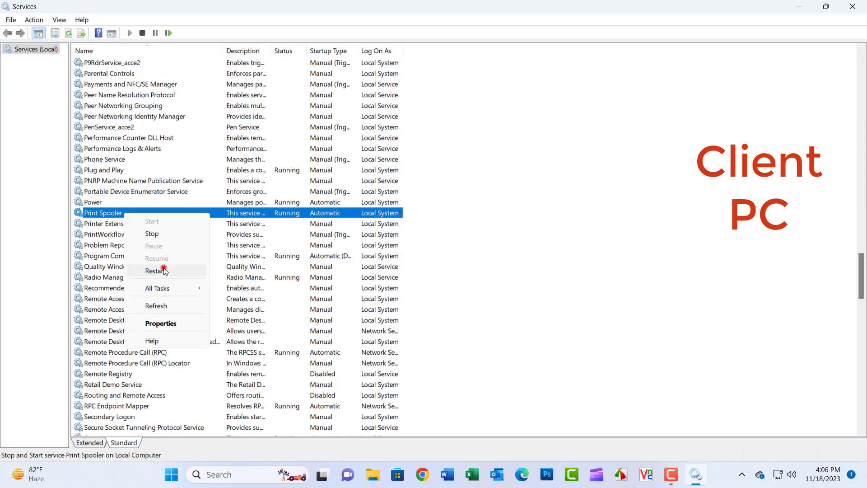
{"action": "left_click", "coordinate": [163, 270]}
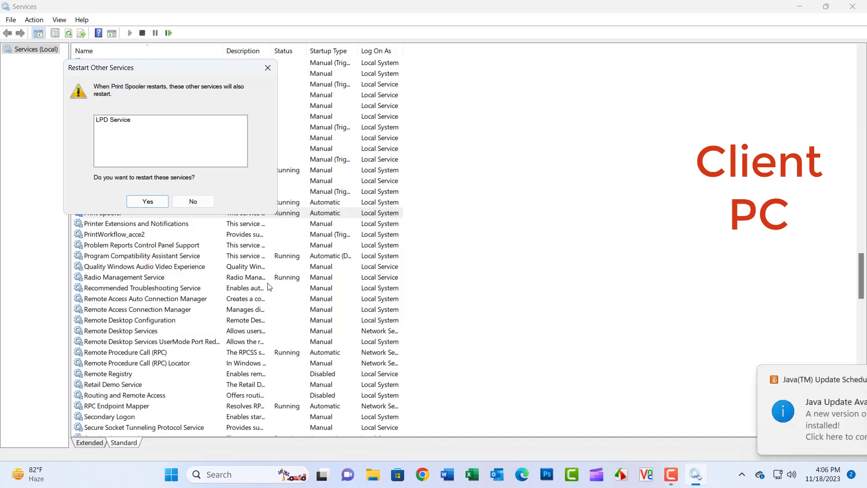
{"action": "left_click", "coordinate": [138, 200]}
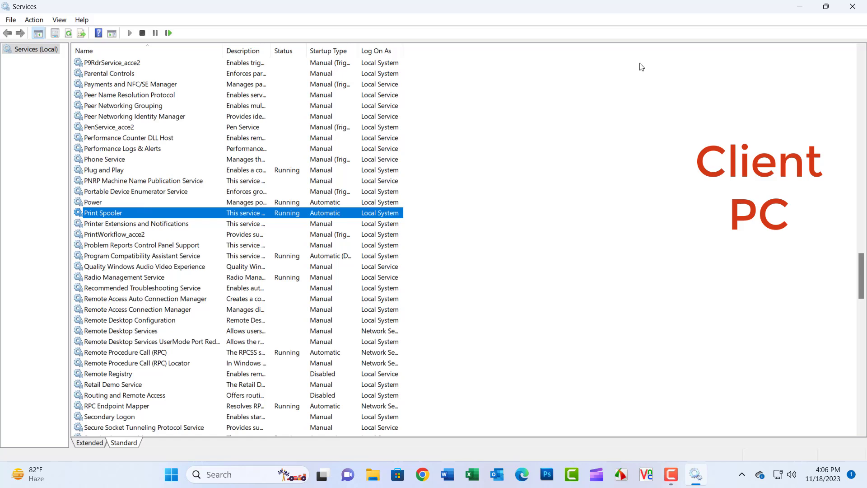
Step: Close Services and go to Settings' Other troubleshooters page
{"action": "left_click", "coordinate": [853, 6]}
{"action": "left_click", "coordinate": [213, 471]}
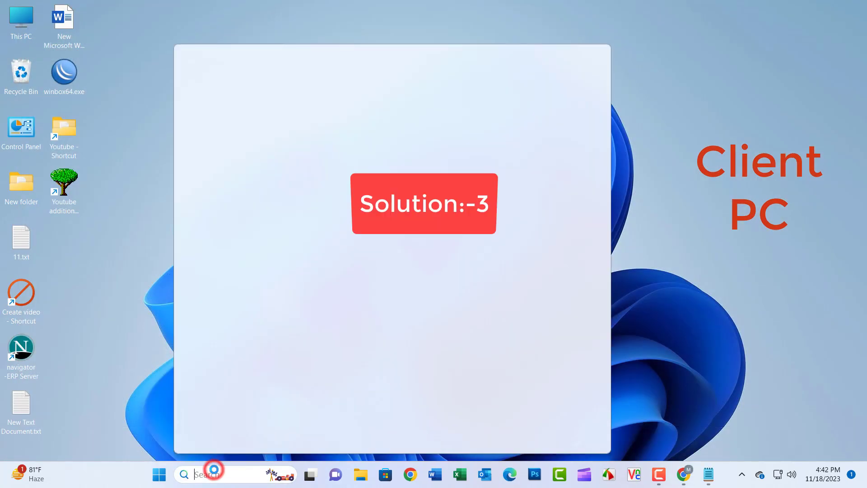
{"action": "type", "text": "tr"}
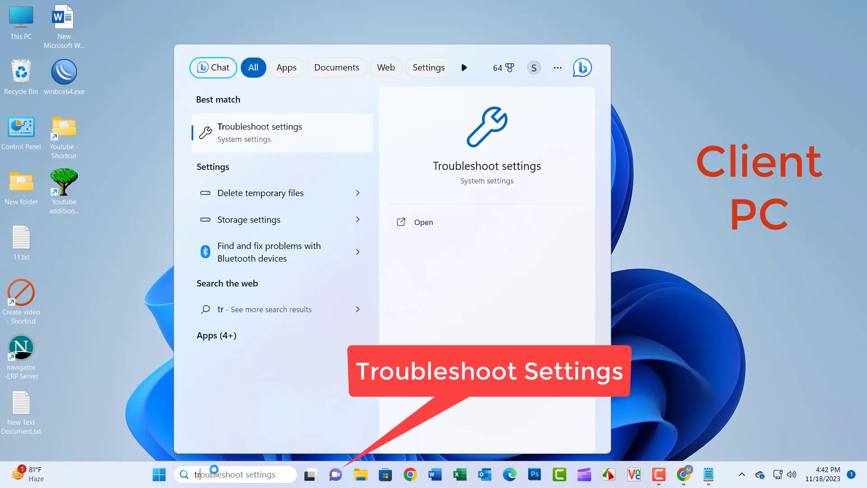
{"action": "left_click", "coordinate": [279, 129]}
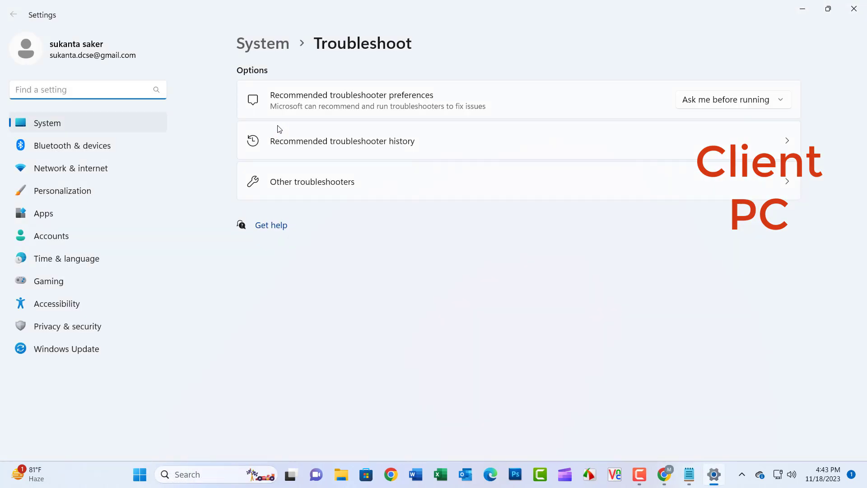
{"action": "left_click", "coordinate": [330, 180]}
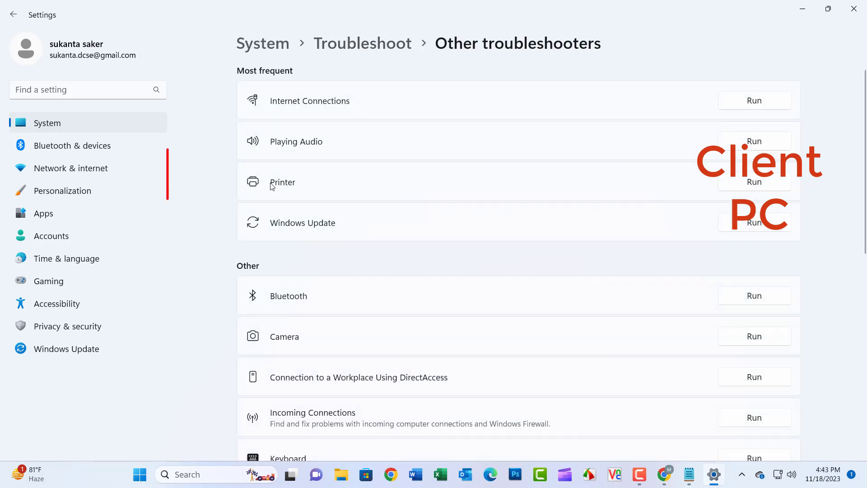
Step: Run the Printer troubleshooter with 'My printer is not listed', then cancel it
{"action": "left_click", "coordinate": [756, 183]}
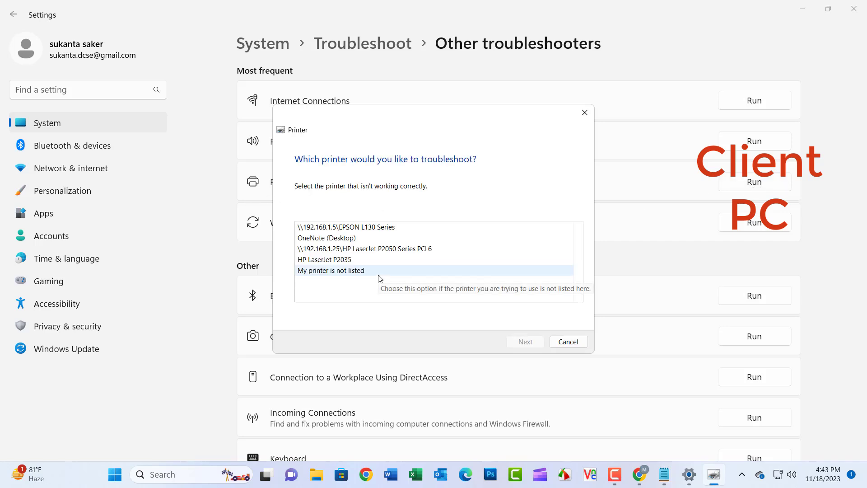
{"action": "left_click", "coordinate": [371, 271]}
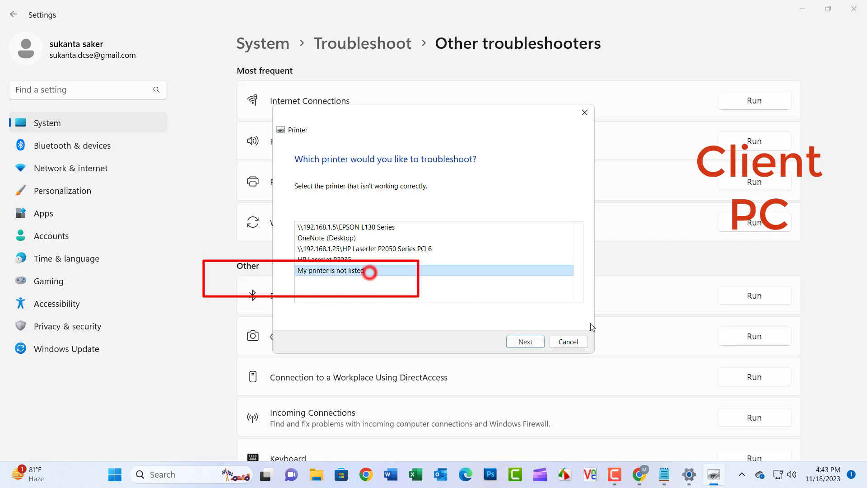
{"action": "left_click", "coordinate": [519, 341]}
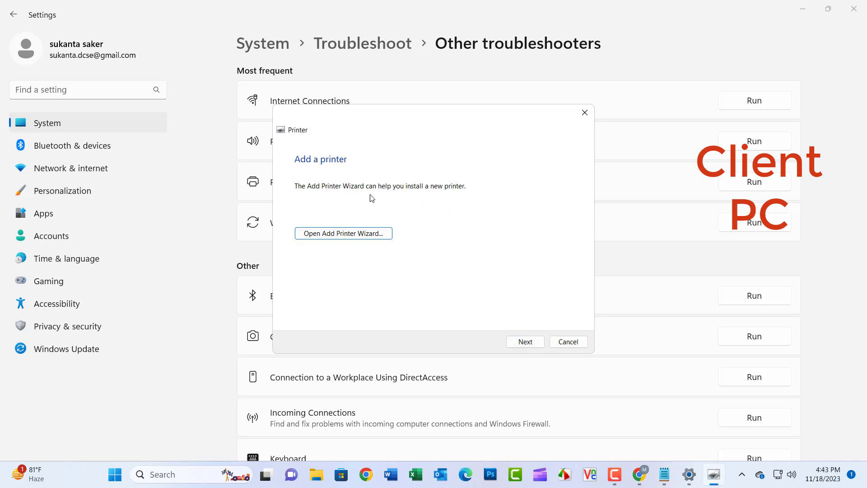
{"action": "left_click", "coordinate": [570, 341]}
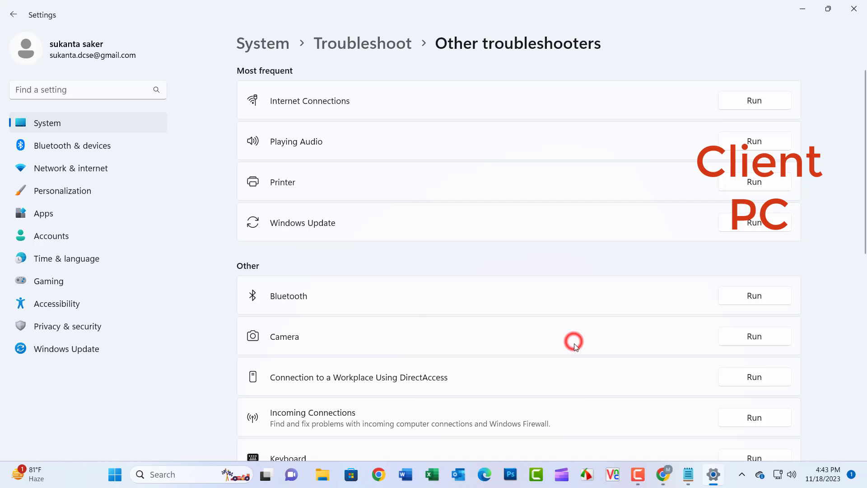
Step: Close Settings and launch Command Prompt as administrator
{"action": "left_click", "coordinate": [862, 6]}
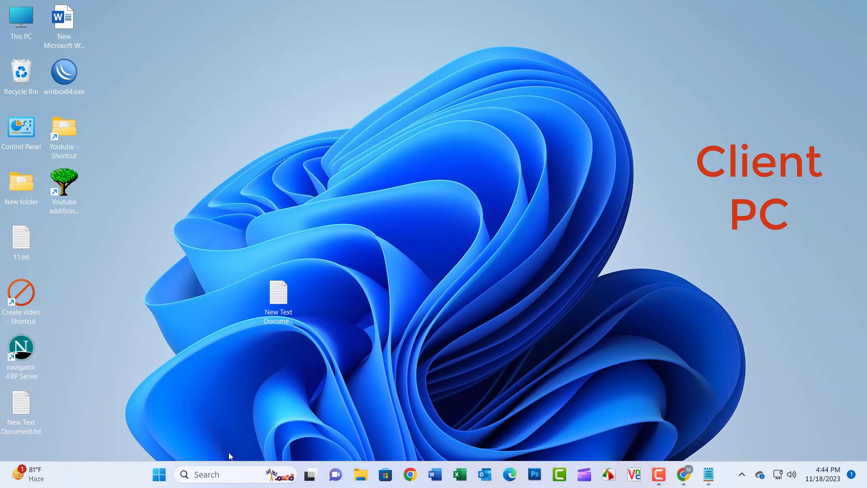
{"action": "left_click", "coordinate": [224, 471]}
{"action": "type", "text": "cm"}
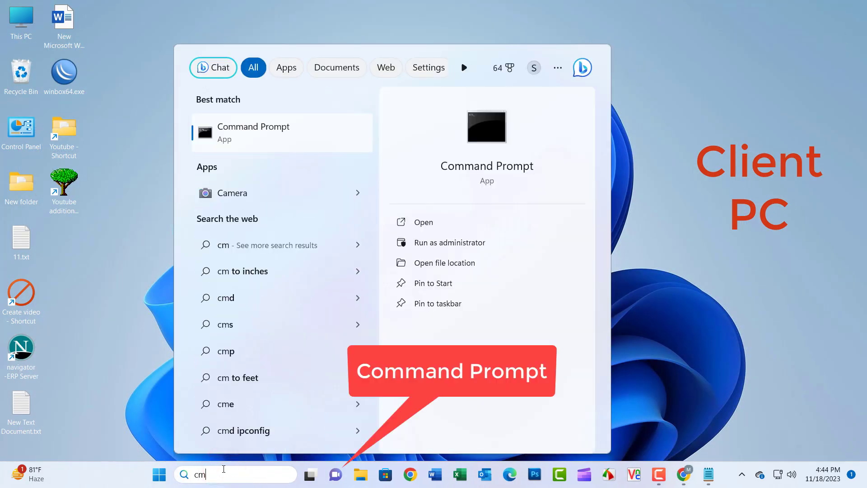
{"action": "type", "text": "d"}
{"action": "right_click", "coordinate": [216, 144]}
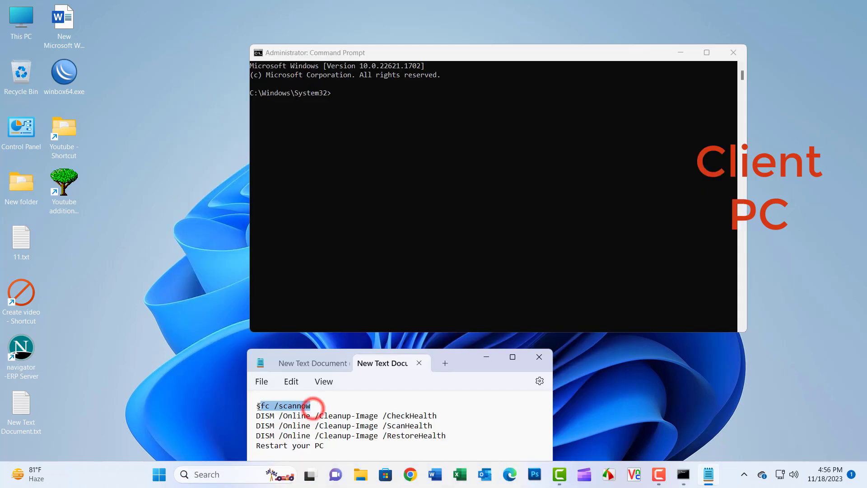
Step: Copy sfc /scannow from the Notepad notes and paste it at the admin prompt
{"action": "left_click_drag", "start_coordinate": [258, 406], "coordinate": [253, 407]}
{"action": "right_click", "coordinate": [262, 406]}
{"action": "left_click", "coordinate": [297, 224]}
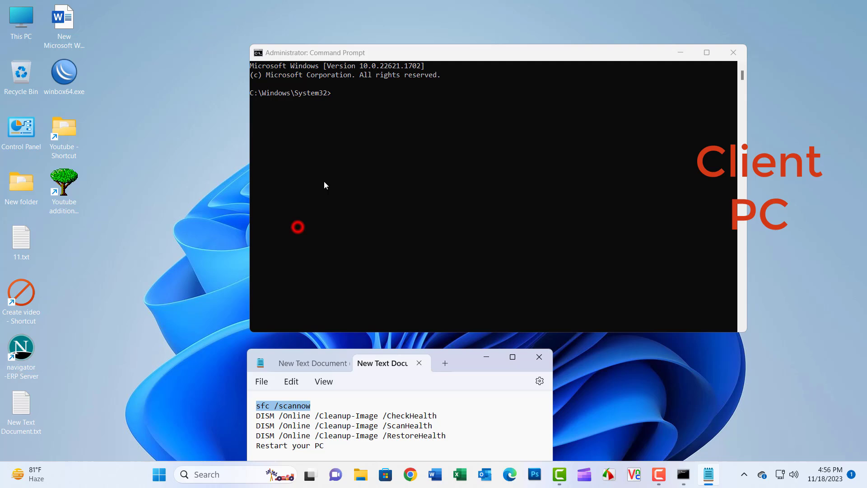
{"action": "right_click", "coordinate": [353, 53]}
{"action": "mouse_move", "coordinate": [384, 137]}
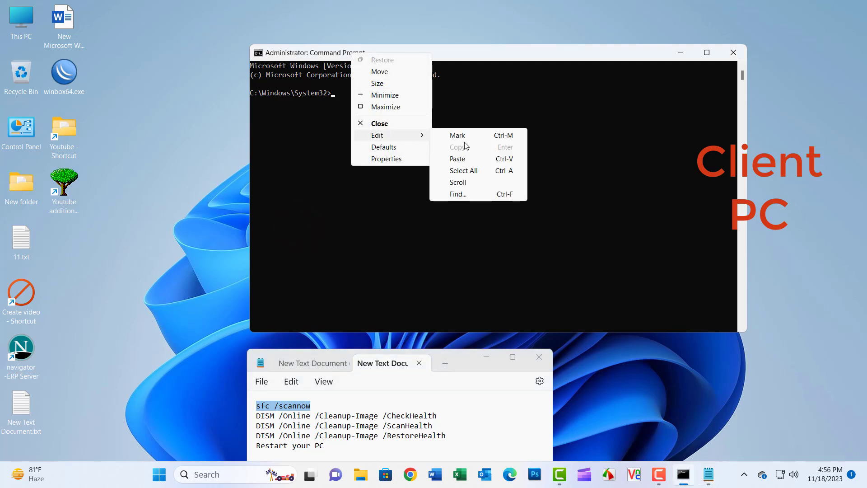
{"action": "left_click", "coordinate": [459, 158]}
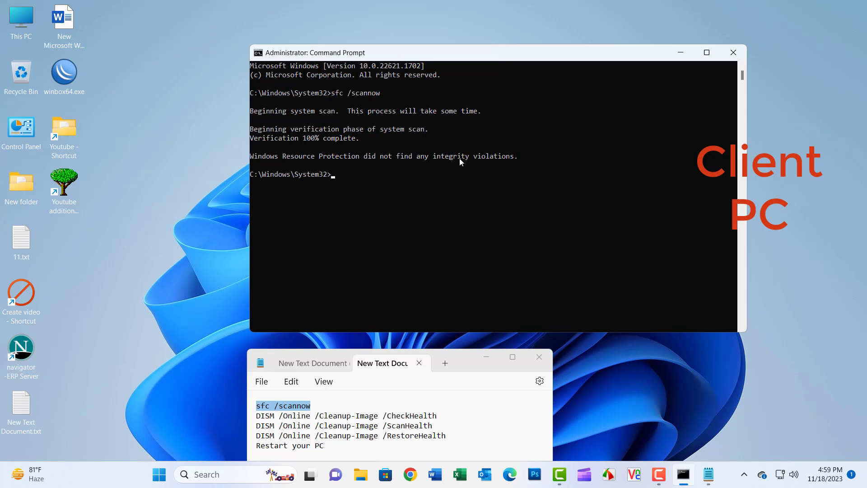
Step: Run the DISM CheckHealth command copied from the notes
{"action": "left_click_drag", "start_coordinate": [256, 416], "coordinate": [436, 415]}
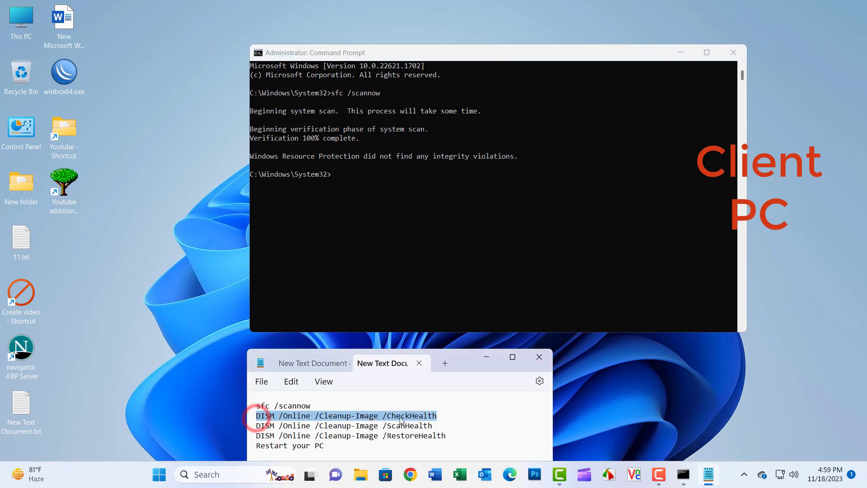
{"action": "right_click", "coordinate": [402, 417]}
{"action": "left_click", "coordinate": [432, 248]}
{"action": "right_click", "coordinate": [291, 50]}
{"action": "mouse_move", "coordinate": [312, 135]}
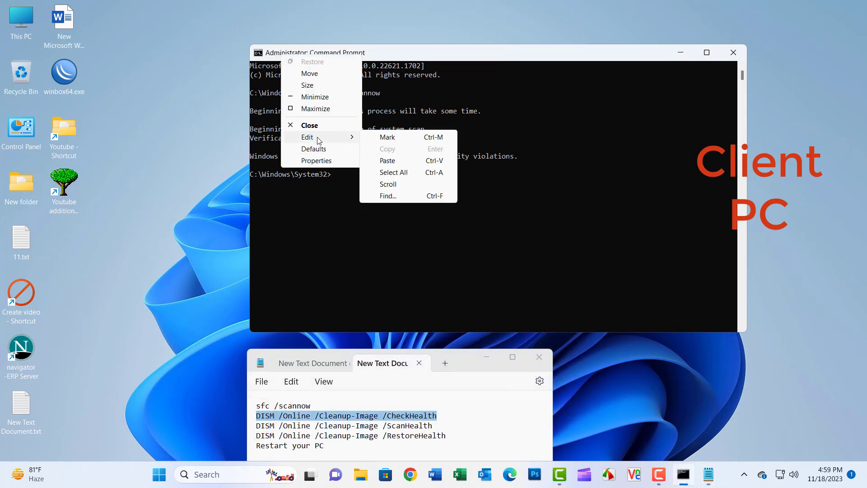
{"action": "left_click", "coordinate": [394, 162]}
{"action": "key", "text": "Return"}
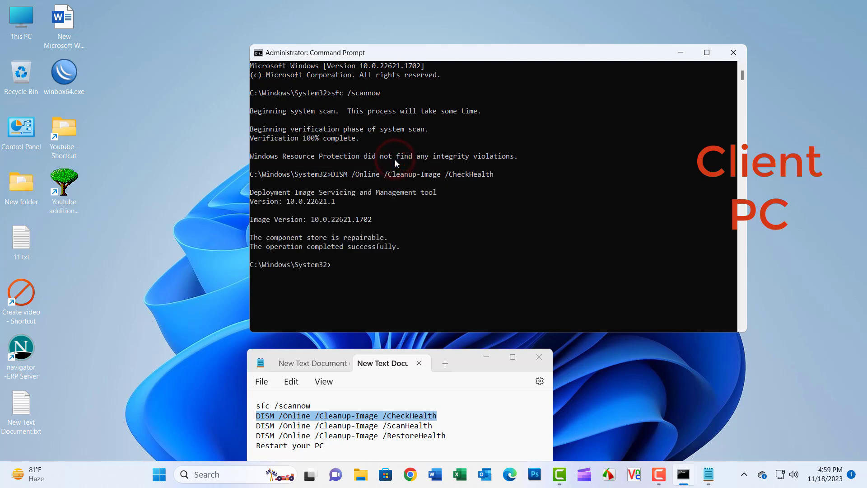
{"action": "double_click", "coordinate": [388, 248]}
Step: Run DISM /Online /cleanup-image /ScanHealth in the Command Prompt
{"action": "left_click_drag", "start_coordinate": [256, 426], "coordinate": [433, 426]}
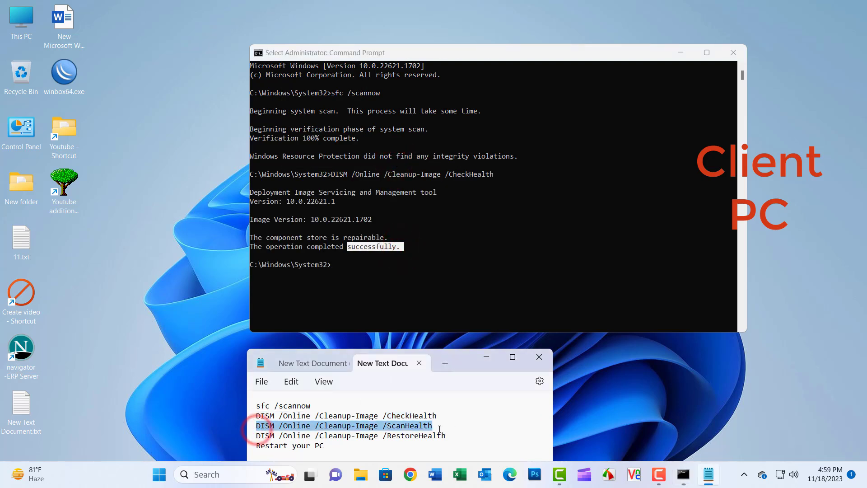
{"action": "right_click", "coordinate": [401, 429]}
{"action": "left_click", "coordinate": [436, 259]}
{"action": "right_click", "coordinate": [292, 54]}
{"action": "mouse_move", "coordinate": [330, 141]}
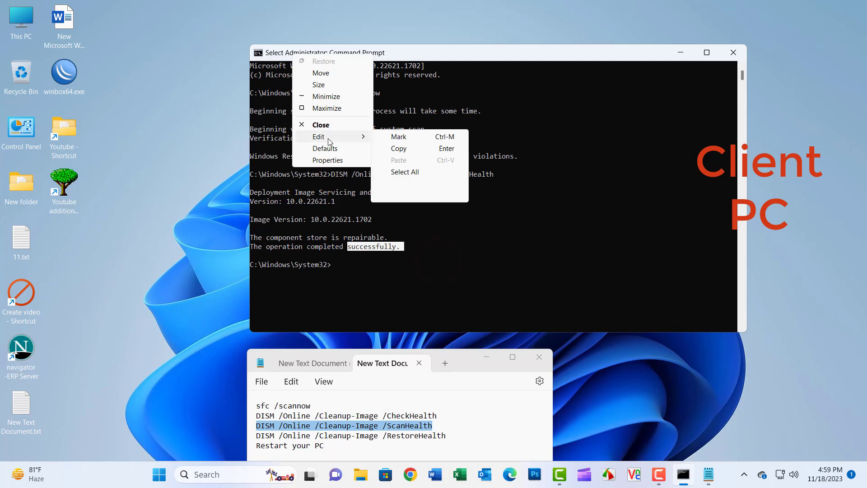
{"action": "left_click", "coordinate": [331, 269]}
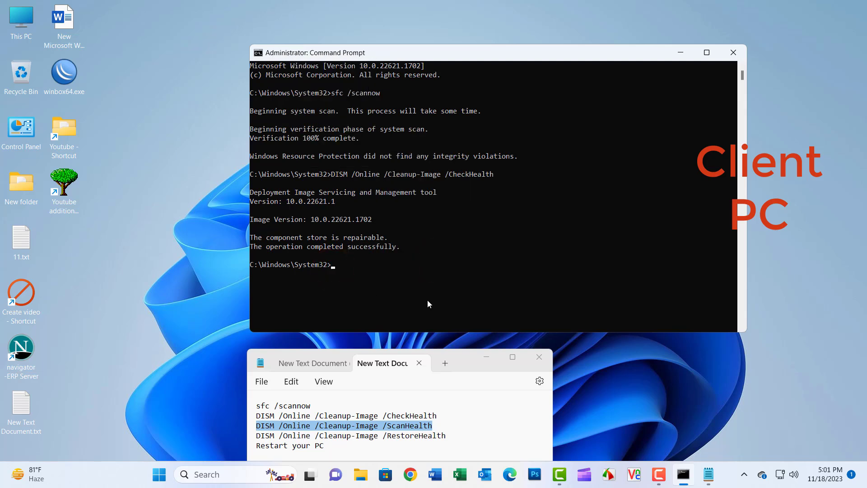
{"action": "type", "text": "DISM /Online /cleanup-image /S"}
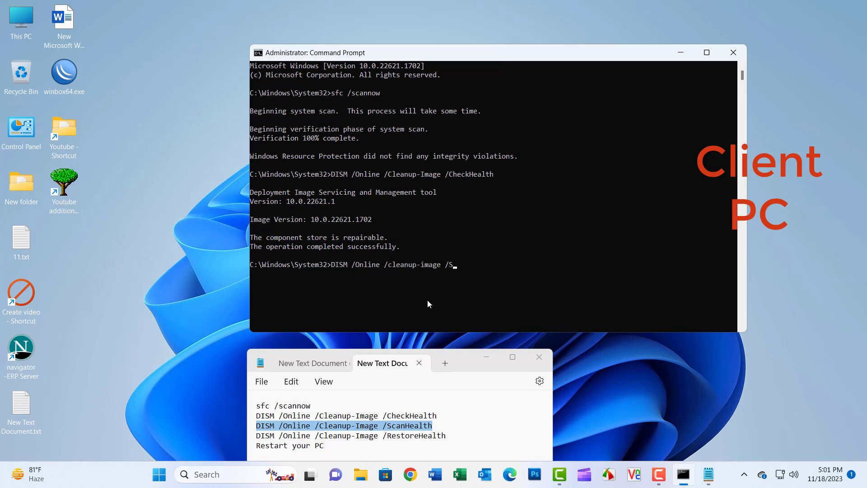
{"action": "type", "text": "canHealth"}
{"action": "key", "text": "Return"}
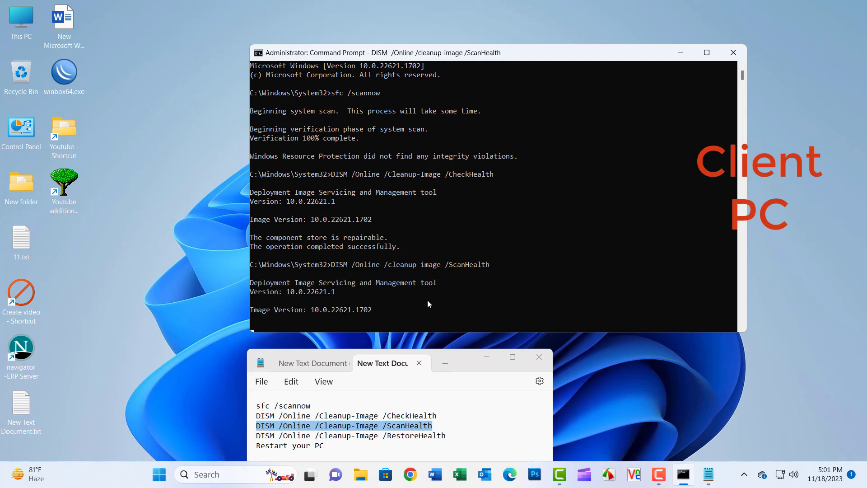
{"action": "left_click", "coordinate": [742, 75]}
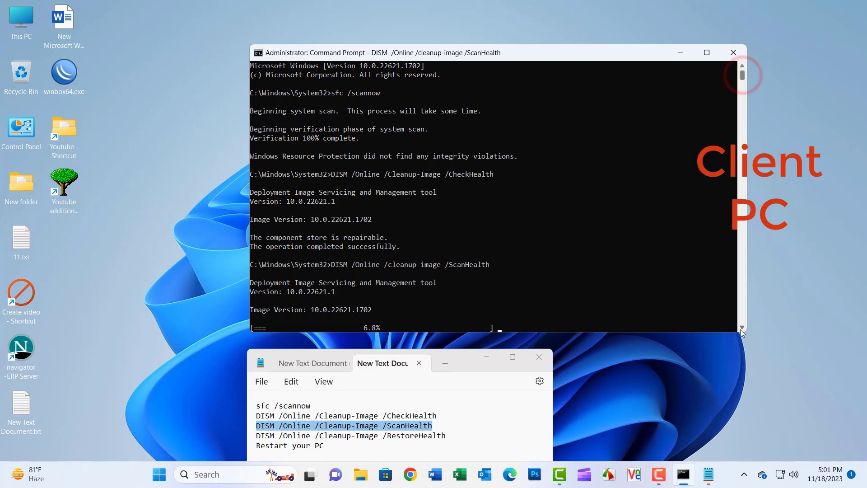
{"action": "left_click", "coordinate": [742, 327]}
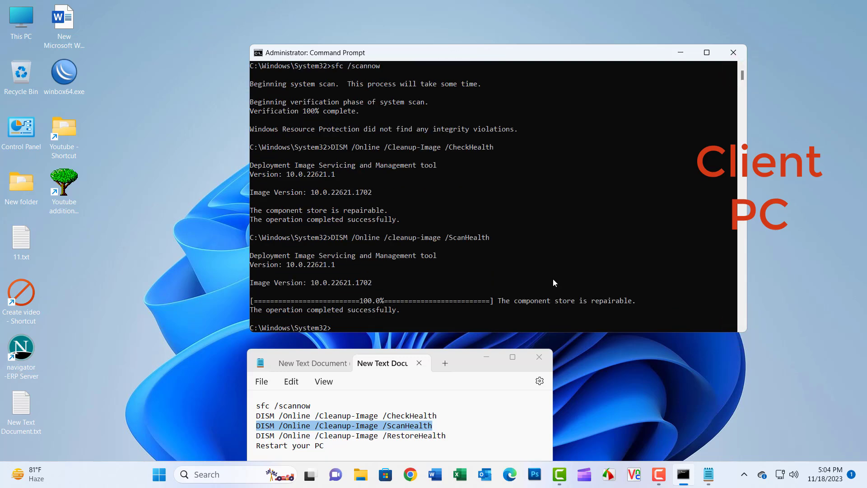
Step: Run the DISM /Online /Cleanup-Image /RestoreHealth command copied from the notes
{"action": "left_click_drag", "start_coordinate": [256, 436], "coordinate": [446, 436]}
{"action": "right_click", "coordinate": [432, 436]}
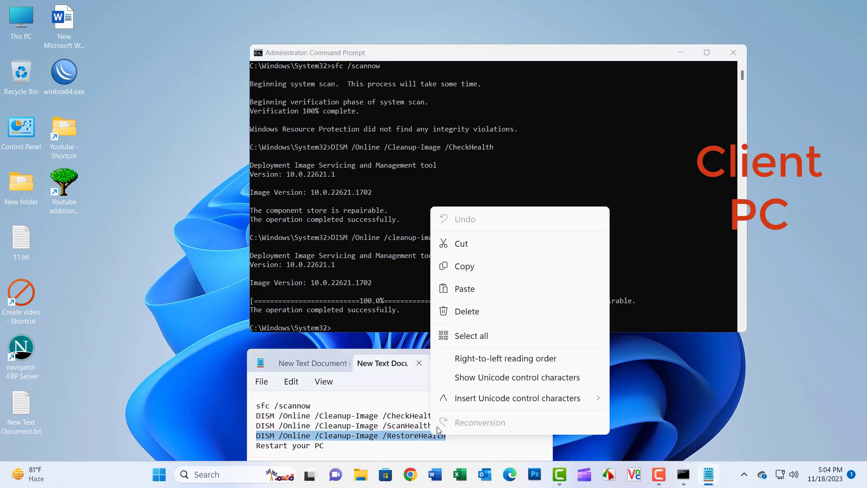
{"action": "left_click", "coordinate": [464, 266]}
{"action": "right_click", "coordinate": [284, 52]}
{"action": "mouse_move", "coordinate": [303, 132]}
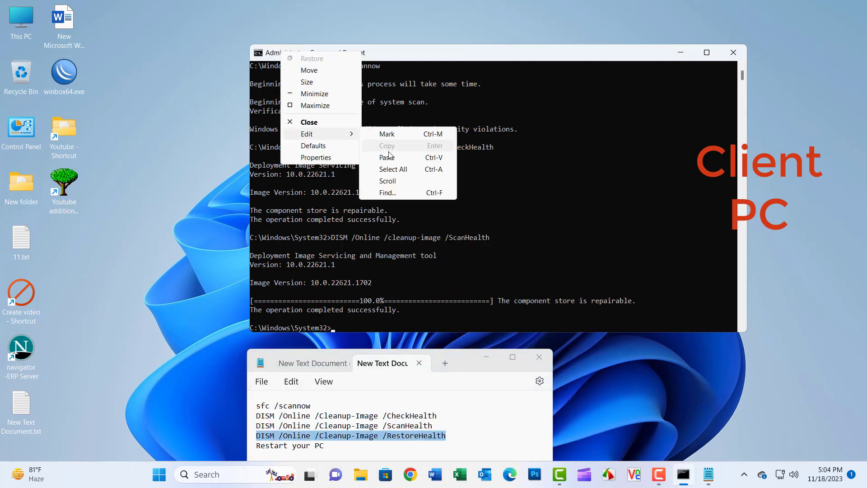
{"action": "left_click", "coordinate": [389, 160]}
{"action": "key", "text": "Return"}
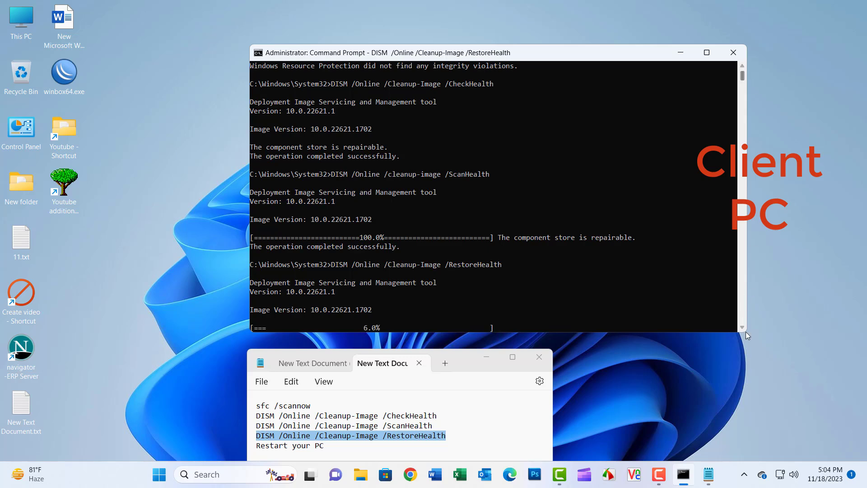
{"action": "scroll", "coordinate": [744, 325], "scroll_direction": "down", "scroll_amount": 2}
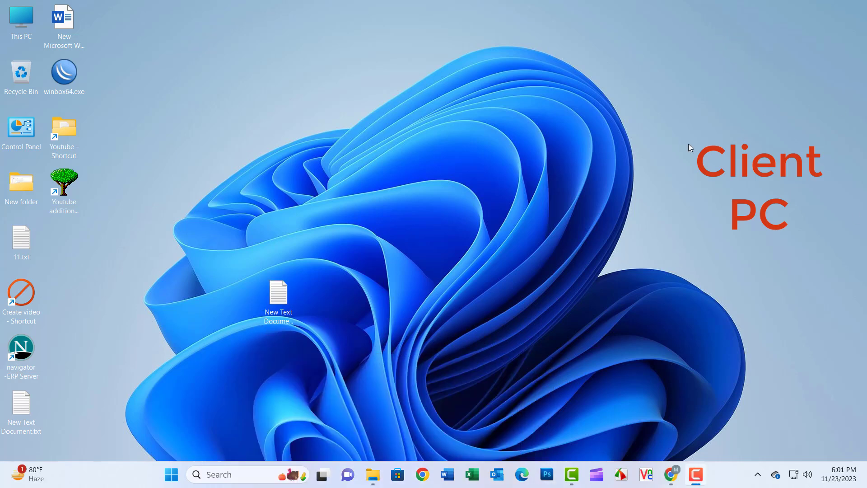
Step: Launch Registry Editor and expand HKEY_LOCAL_MACHINE\SOFTWARE
{"action": "left_click", "coordinate": [241, 473]}
{"action": "type", "text": "re"}
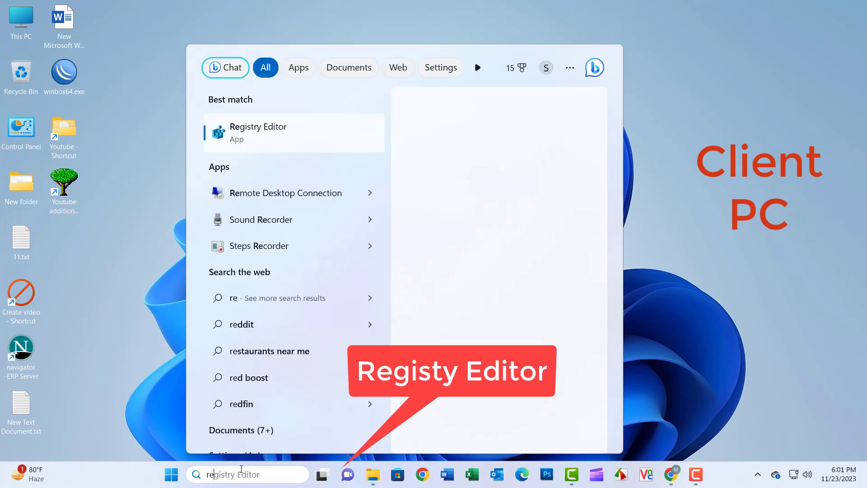
{"action": "left_click", "coordinate": [253, 132]}
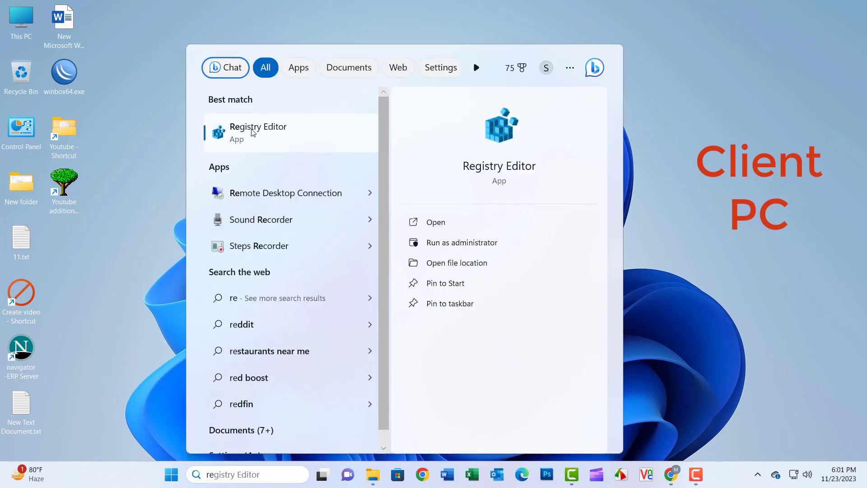
{"action": "left_click", "coordinate": [252, 132]}
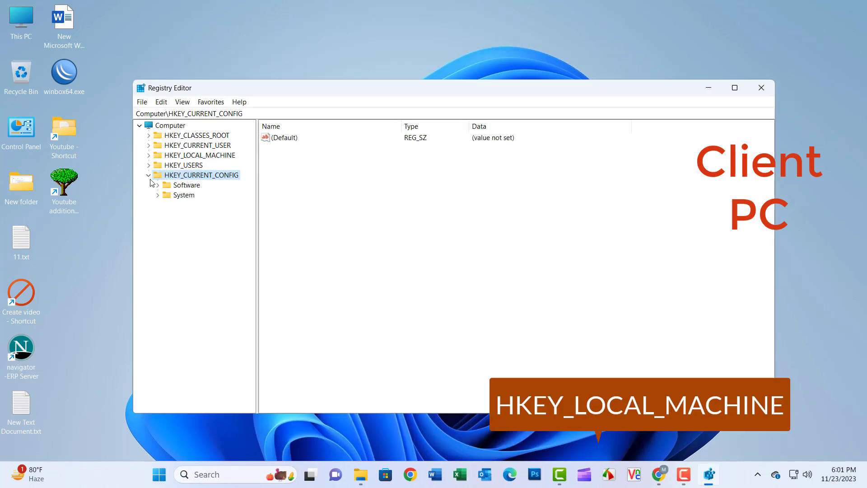
{"action": "left_click", "coordinate": [150, 178]}
{"action": "left_click", "coordinate": [149, 156]}
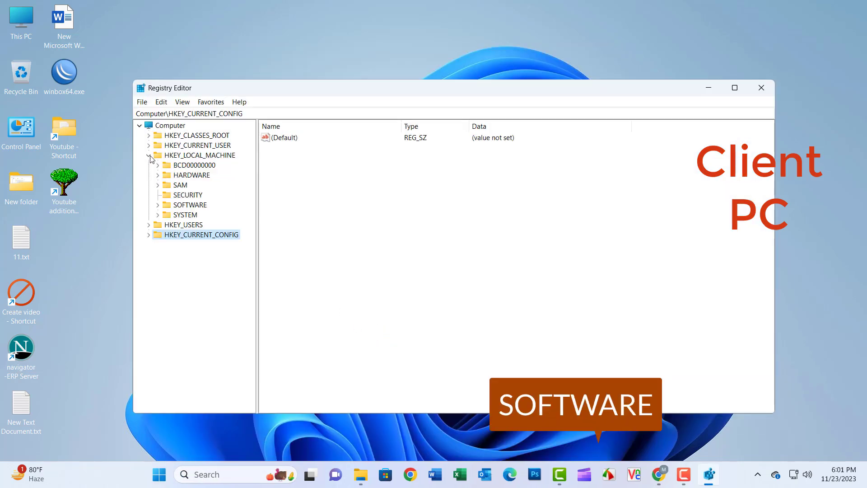
{"action": "left_click", "coordinate": [157, 206]}
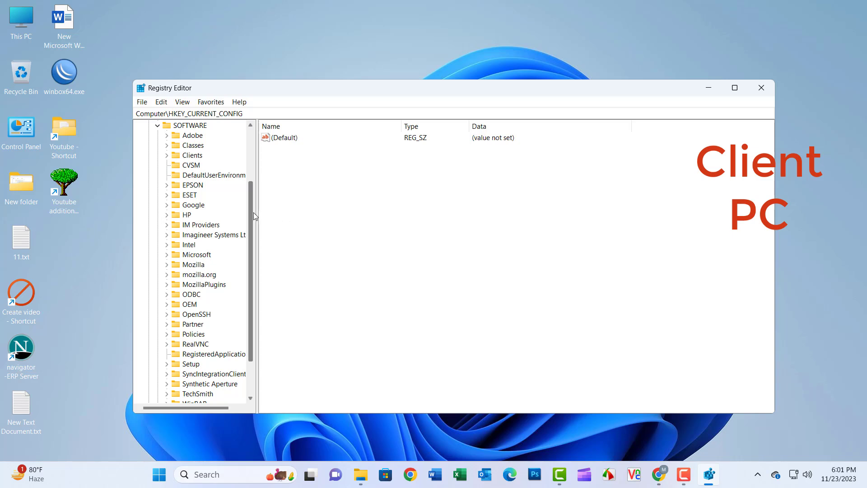
Step: Navigate to Policies\Microsoft\Windows NT\Printers\PointAndPrint and start adding a new value
{"action": "scroll", "coordinate": [253, 212], "scroll_direction": "down", "scroll_amount": 1}
{"action": "left_click", "coordinate": [167, 305]}
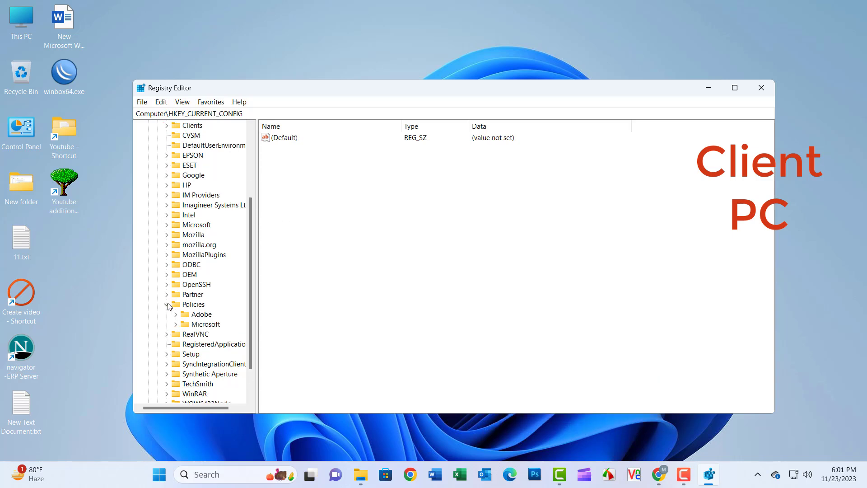
{"action": "scroll", "coordinate": [248, 284], "scroll_direction": "down", "scroll_amount": 1}
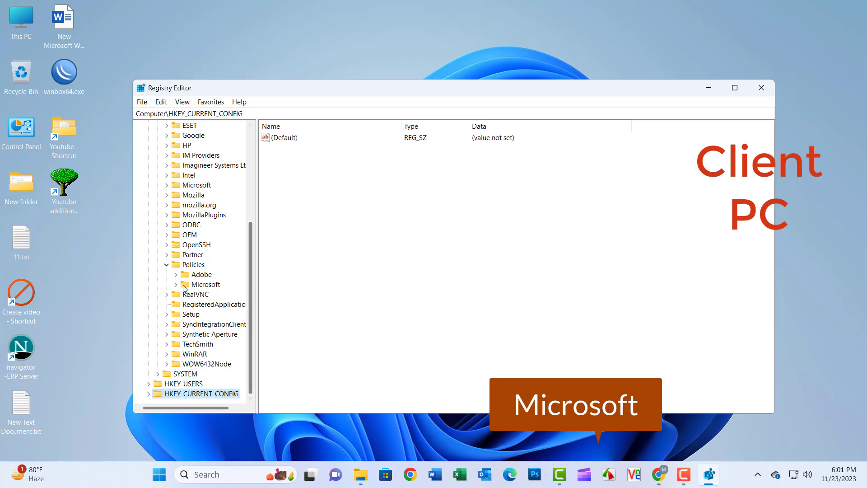
{"action": "left_click", "coordinate": [176, 285]}
{"action": "left_click_drag", "start_coordinate": [251, 271], "coordinate": [251, 295]}
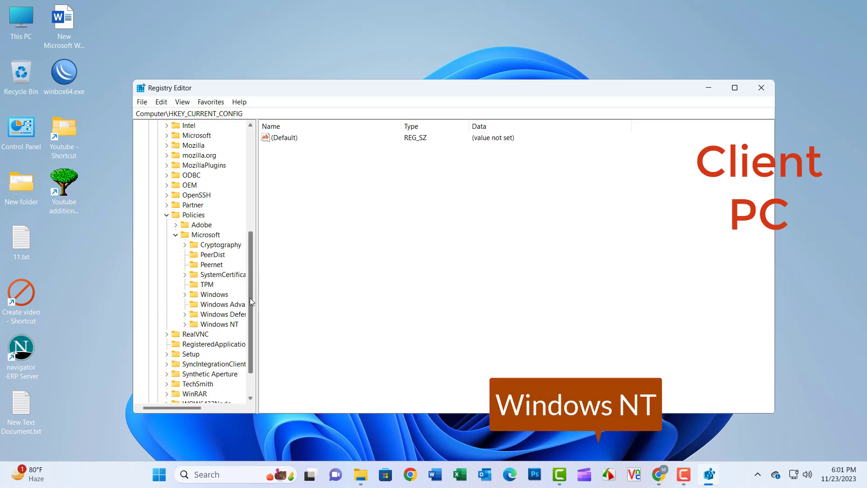
{"action": "left_click", "coordinate": [184, 324]}
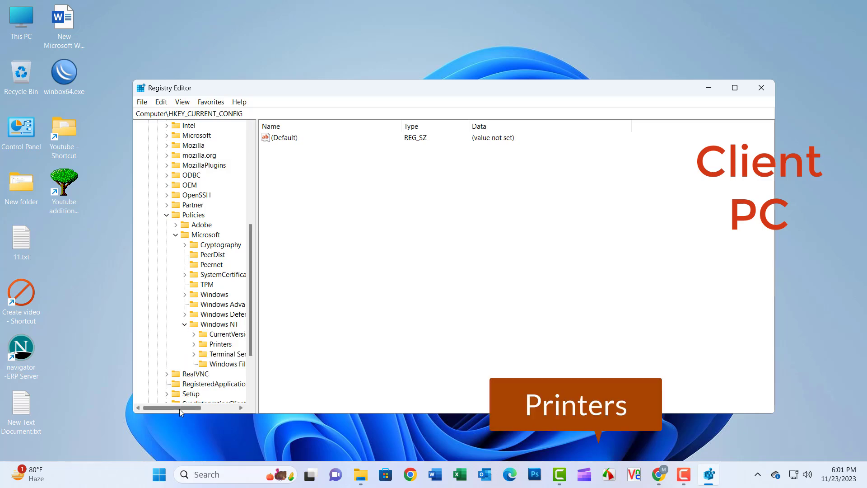
{"action": "left_click_drag", "start_coordinate": [181, 408], "coordinate": [188, 407]}
{"action": "left_click", "coordinate": [179, 344]}
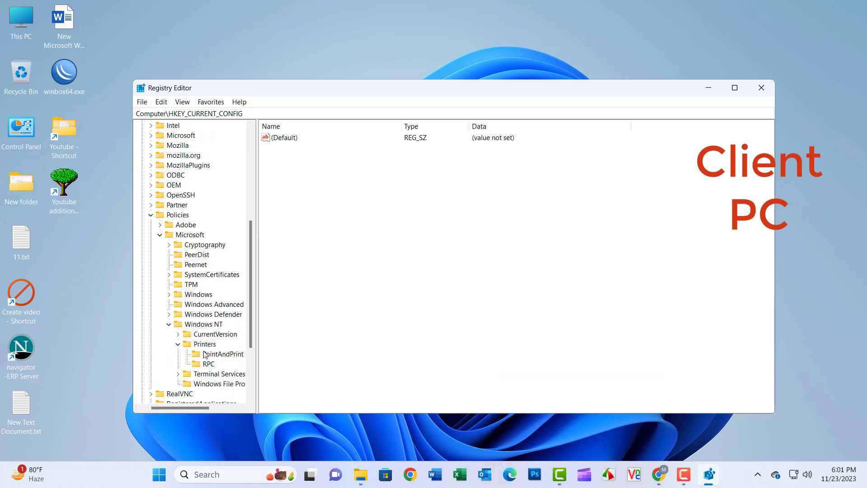
{"action": "left_click", "coordinate": [221, 355]}
{"action": "right_click", "coordinate": [287, 175]}
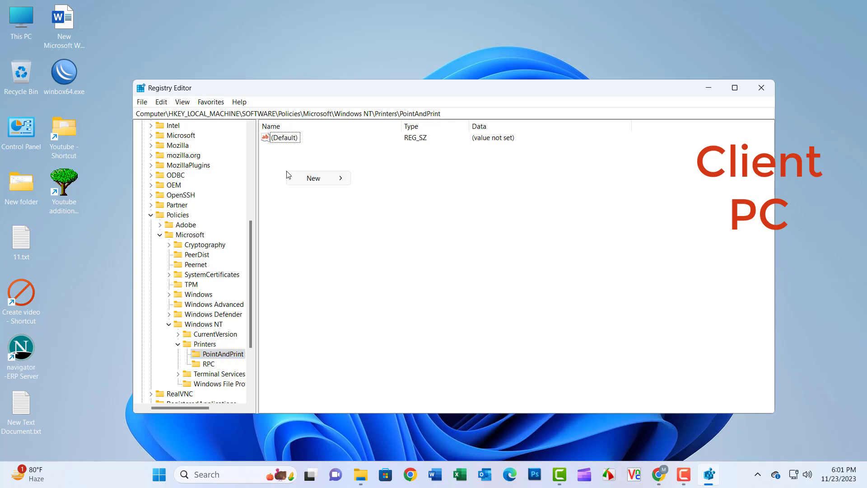
Step: Create the InForest DWORD (32-bit) value with data 0
{"action": "mouse_move", "coordinate": [311, 179]}
{"action": "left_click", "coordinate": [378, 216]}
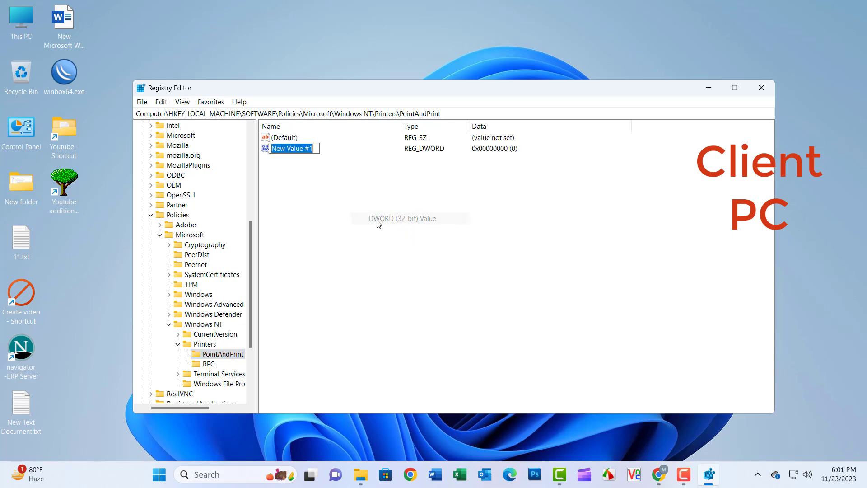
{"action": "type", "text": "R"}
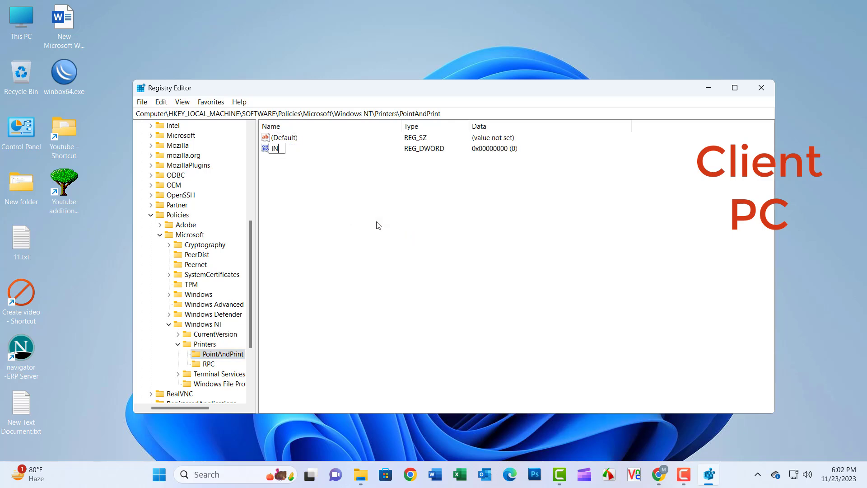
{"action": "key", "text": "BackSpace"}
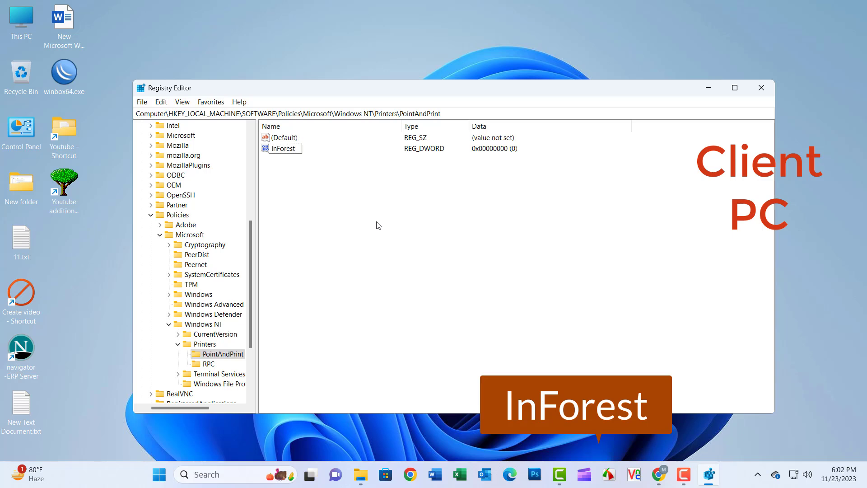
{"action": "key", "text": "Return"}
{"action": "double_click", "coordinate": [277, 152]}
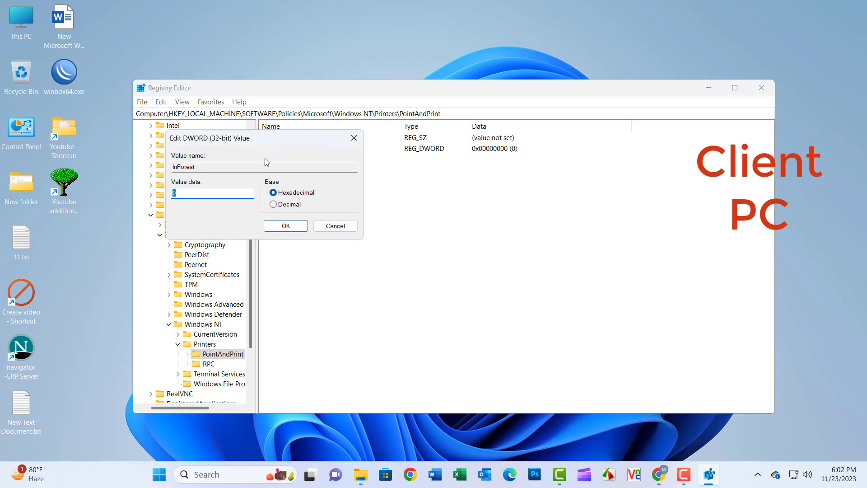
{"action": "left_click", "coordinate": [278, 229]}
Step: Create the Restricted DWORD (32-bit) value with data 0
{"action": "right_click", "coordinate": [284, 197]}
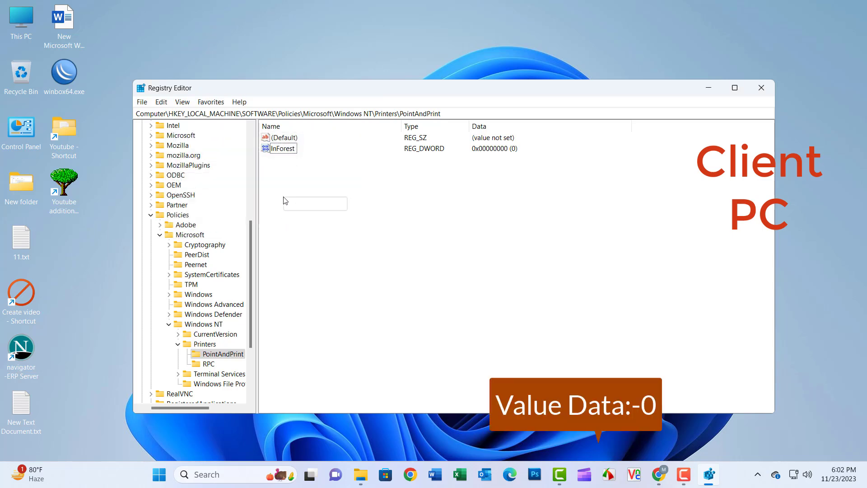
{"action": "mouse_move", "coordinate": [316, 204]}
{"action": "left_click", "coordinate": [424, 243]}
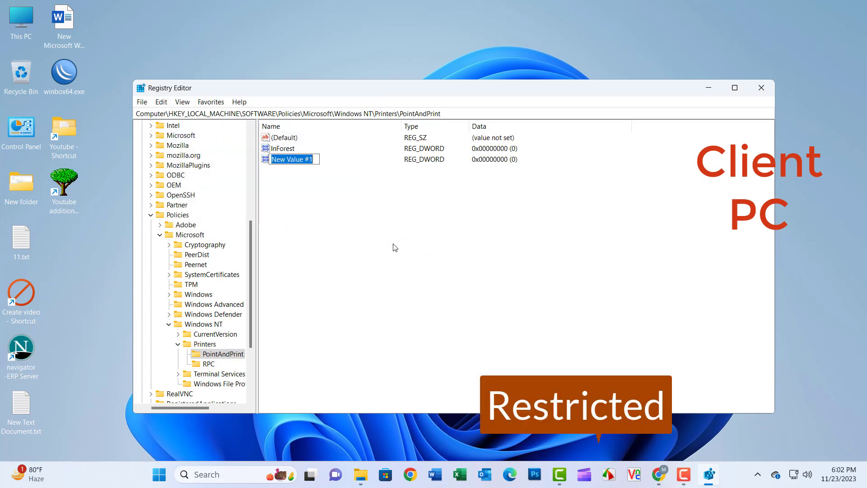
{"action": "type", "text": "Re"}
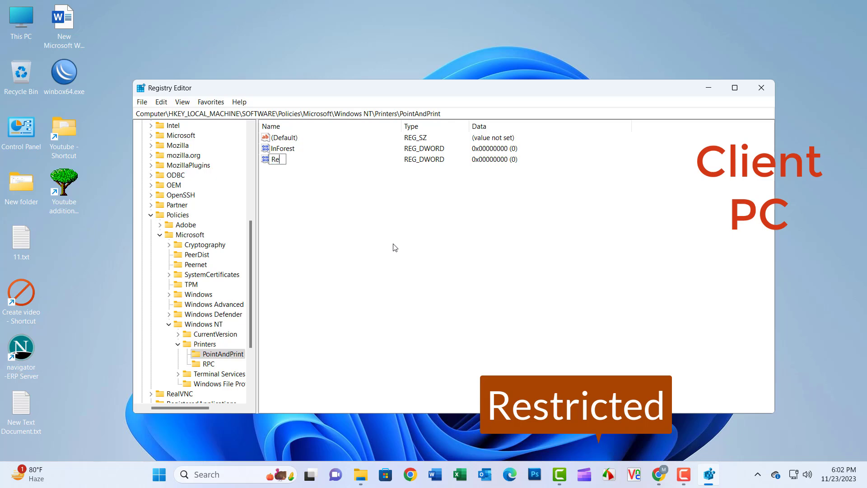
{"action": "type", "text": "stricted"}
{"action": "key", "text": "Return"}
{"action": "double_click", "coordinate": [292, 162]}
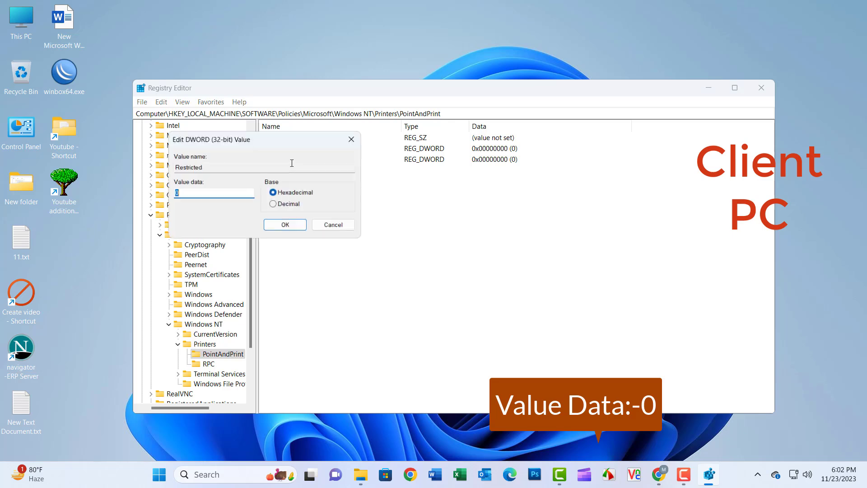
{"action": "left_click", "coordinate": [270, 227]}
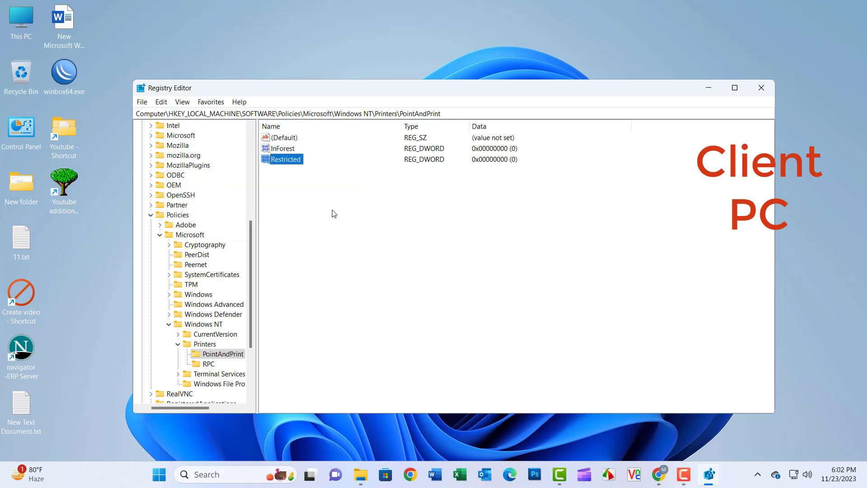
Step: Create the TrustedServers DWORD value with data 0 and close Registry Editor
{"action": "mouse_move", "coordinate": [306, 198]}
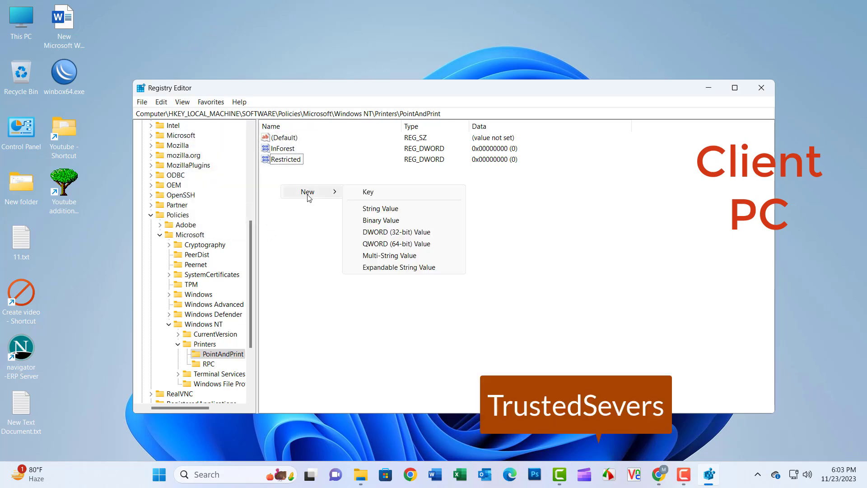
{"action": "left_click", "coordinate": [386, 232]}
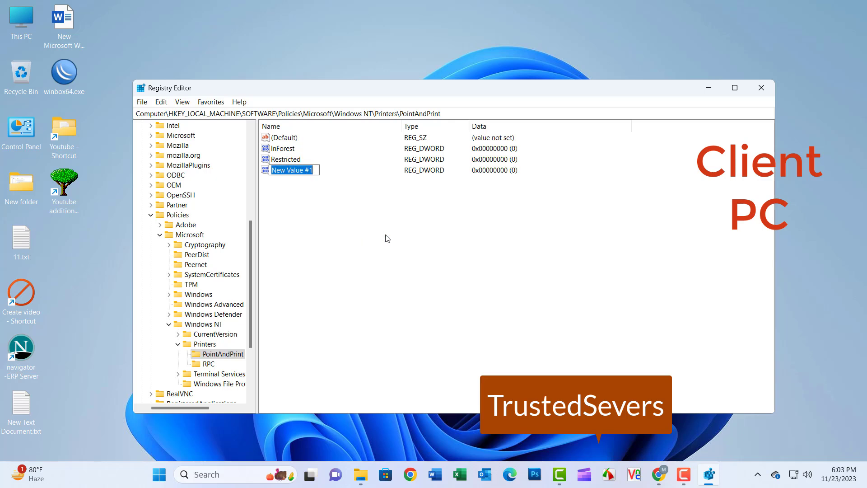
{"action": "type", "text": "TrustedServers"}
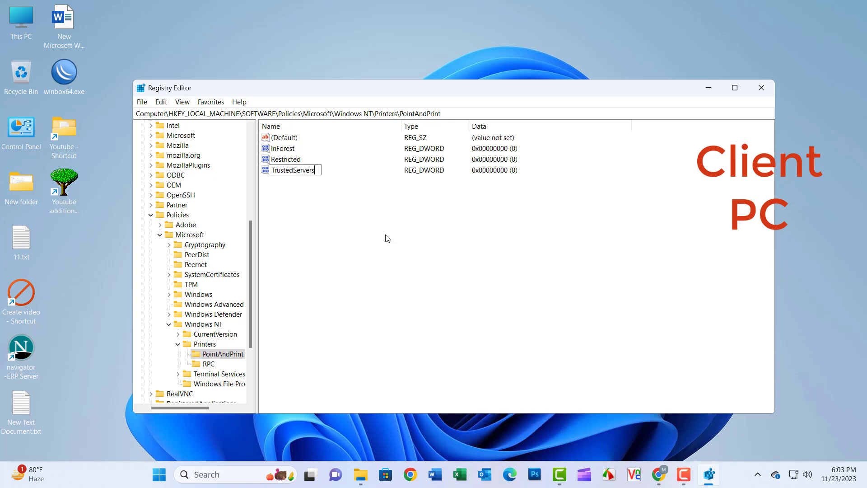
{"action": "key", "text": "Return"}
{"action": "double_click", "coordinate": [283, 171]}
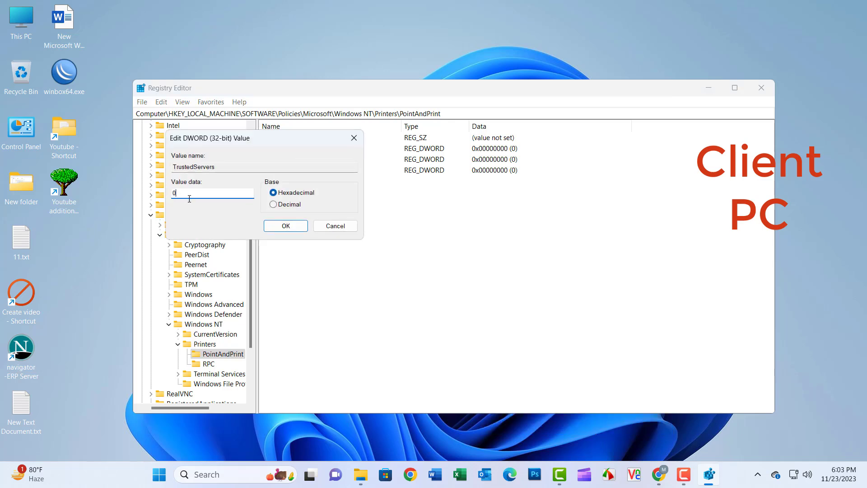
{"action": "left_click", "coordinate": [286, 226]}
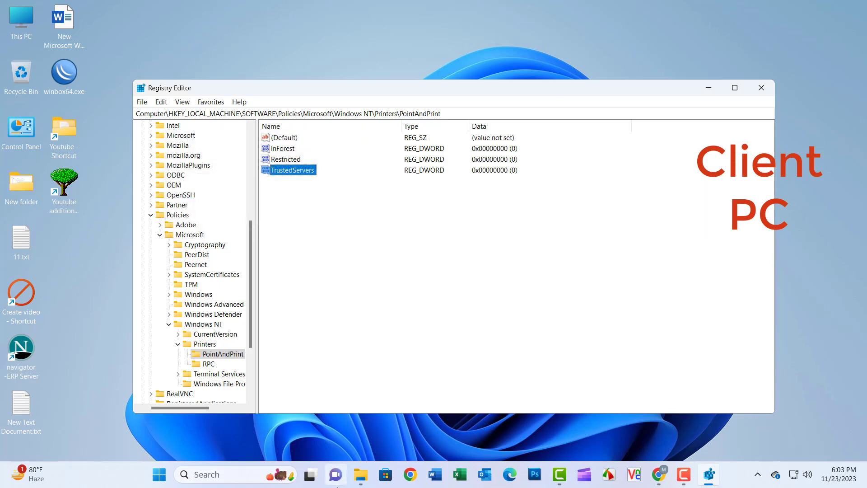
{"action": "left_click", "coordinate": [762, 89]}
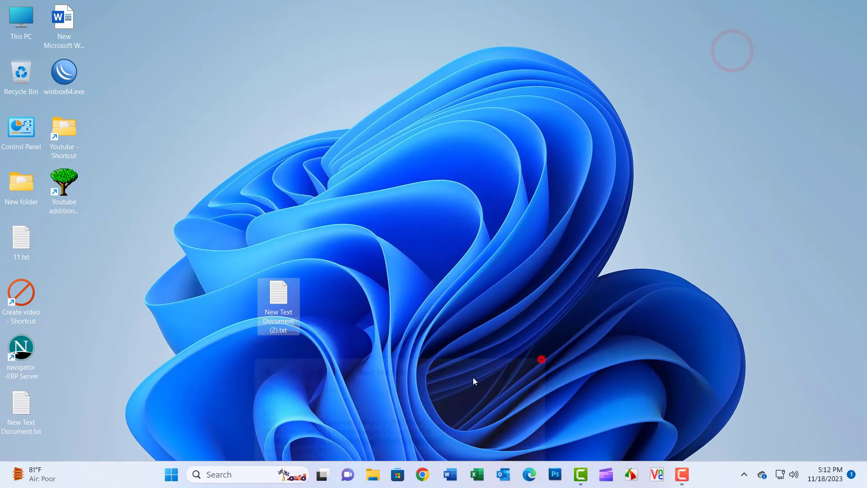
Step: Launch the Local Group Policy Editor from a Start search for 'grou'
{"action": "left_click", "coordinate": [542, 358]}
{"action": "left_click", "coordinate": [184, 476]}
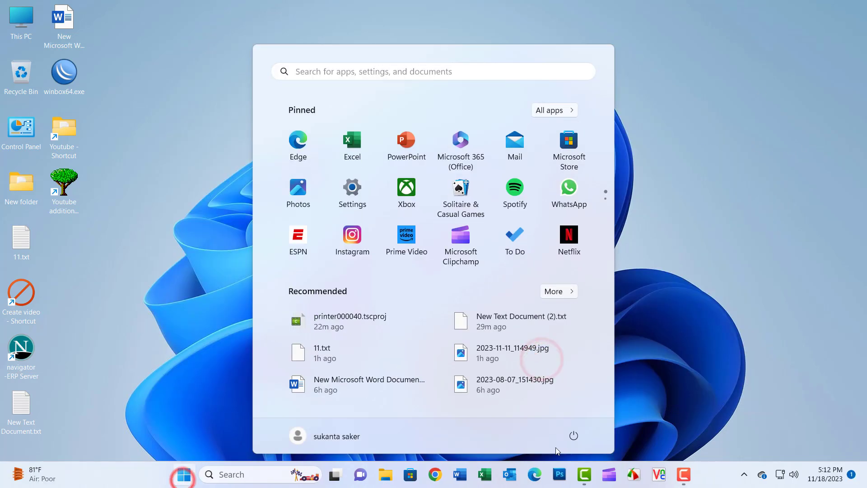
{"action": "left_click", "coordinate": [574, 435]}
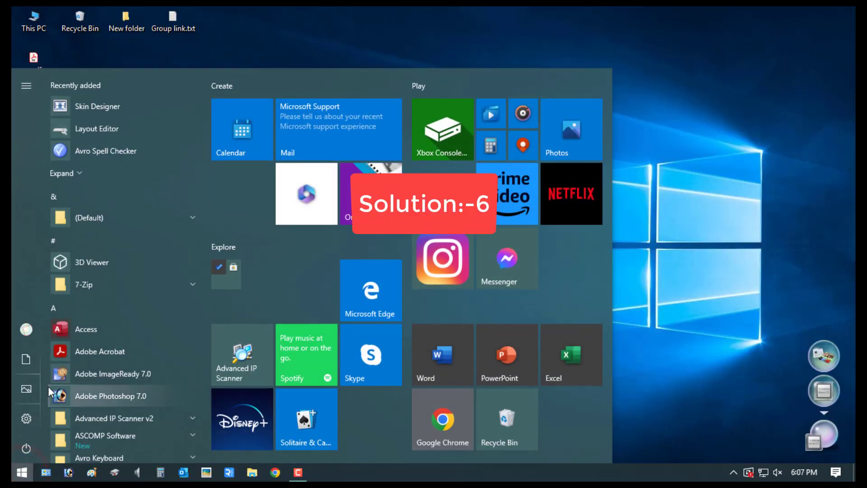
{"action": "type", "text": "gr"}
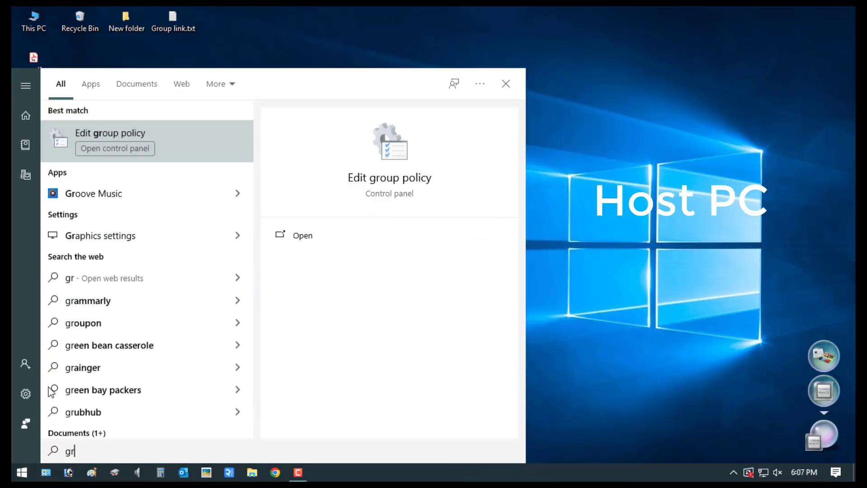
{"action": "type", "text": "ou"}
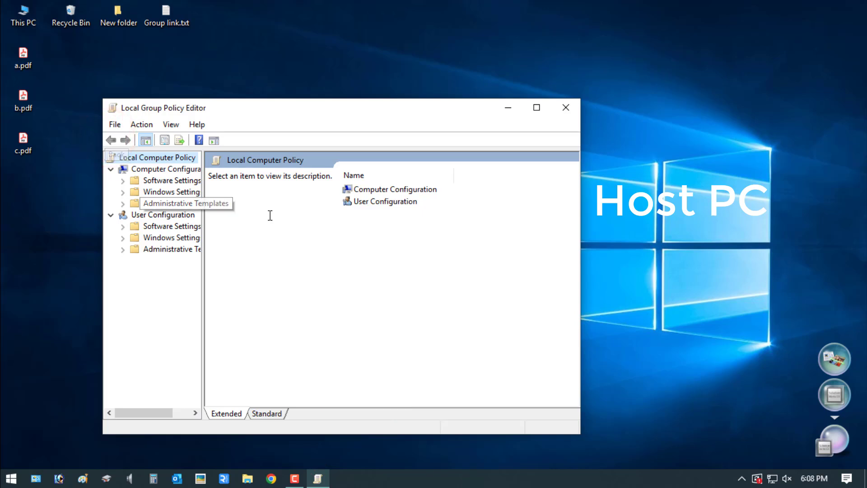
Step: Browse to Computer Configuration > Administrative Templates > Printers in the State column list view
{"action": "left_click_drag", "start_coordinate": [203, 195], "coordinate": [255, 195]}
{"action": "left_click", "coordinate": [123, 204]}
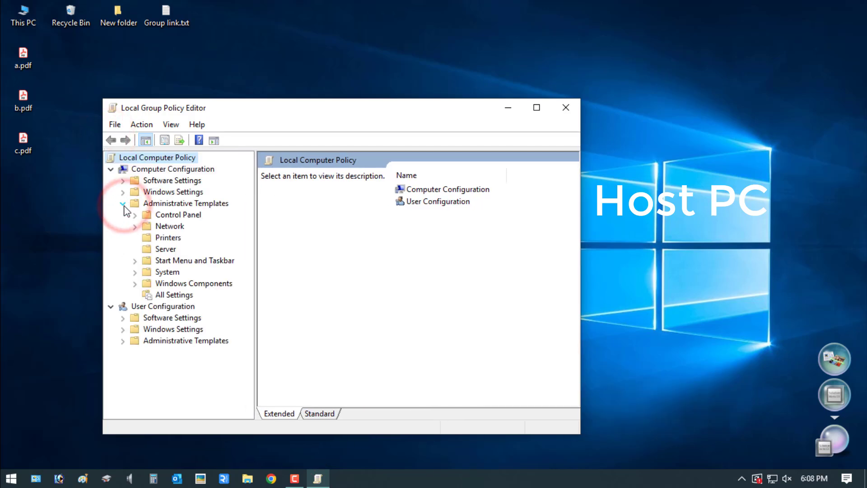
{"action": "left_click", "coordinate": [169, 239]}
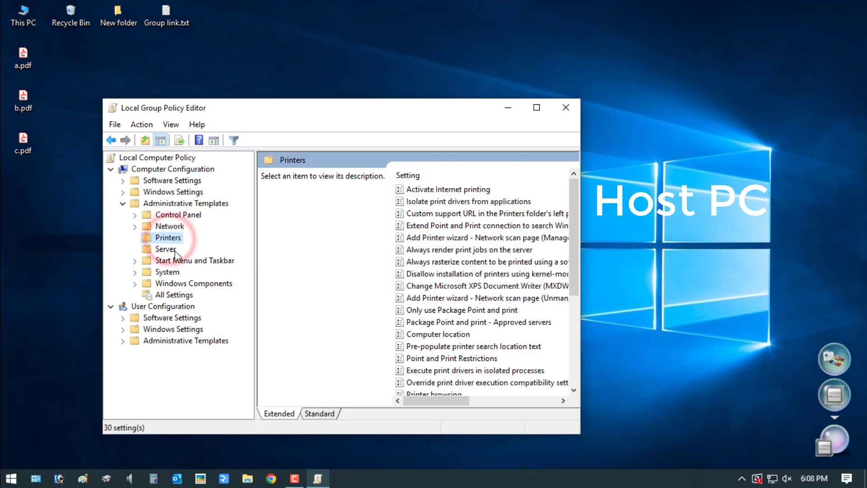
{"action": "left_click", "coordinate": [329, 414]}
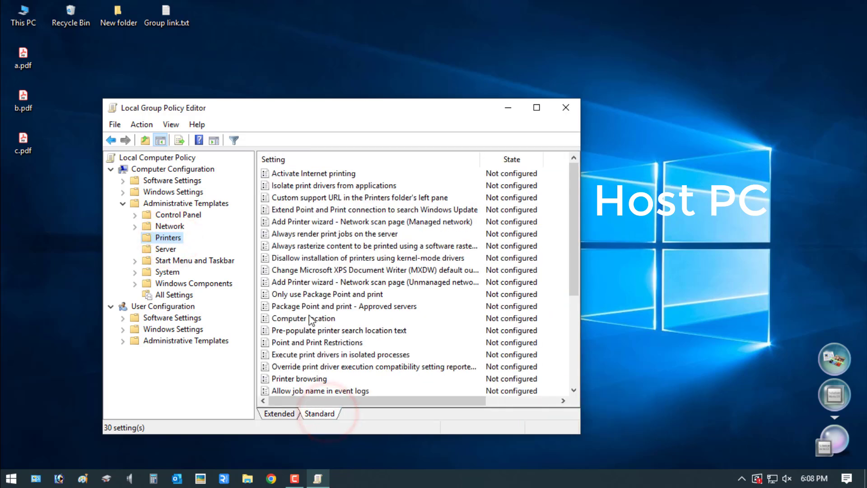
Step: Set 'Disallow installation of printers using kernel-mode drivers' to Disabled and close the editor
{"action": "left_click", "coordinate": [293, 258]}
{"action": "double_click", "coordinate": [294, 259]}
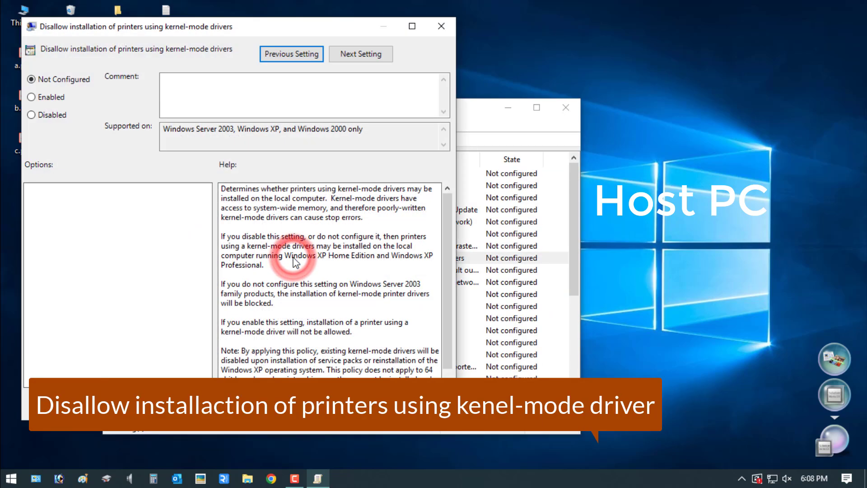
{"action": "left_click", "coordinate": [42, 115]}
{"action": "left_click", "coordinate": [427, 406]}
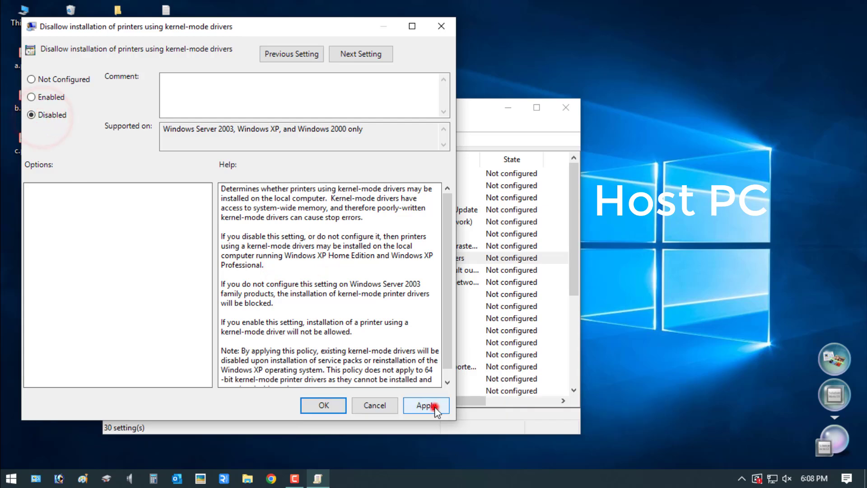
{"action": "left_click", "coordinate": [317, 405]}
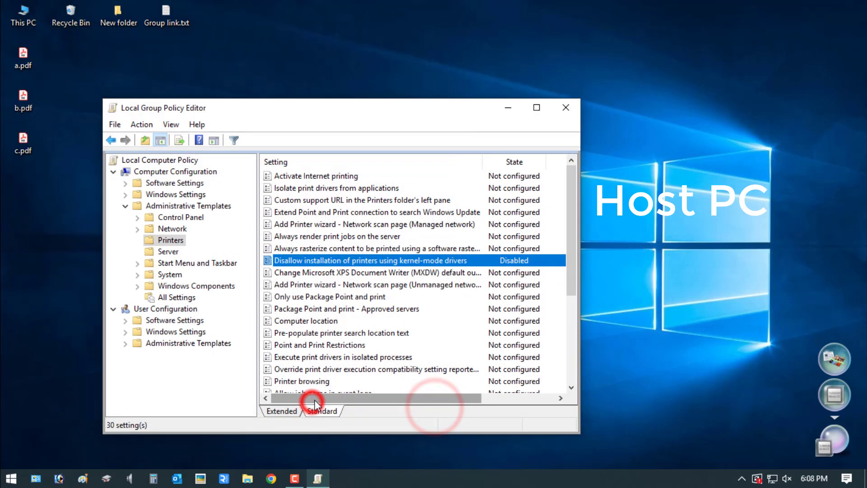
{"action": "left_click", "coordinate": [564, 108]}
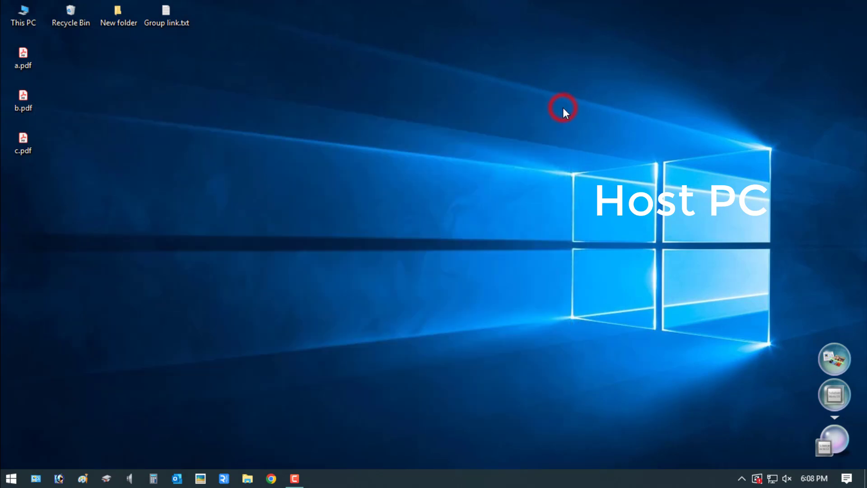
Step: Launch Services as administrator from a Start search for 'ser'
{"action": "left_click", "coordinate": [14, 481]}
{"action": "type", "text": "ser"}
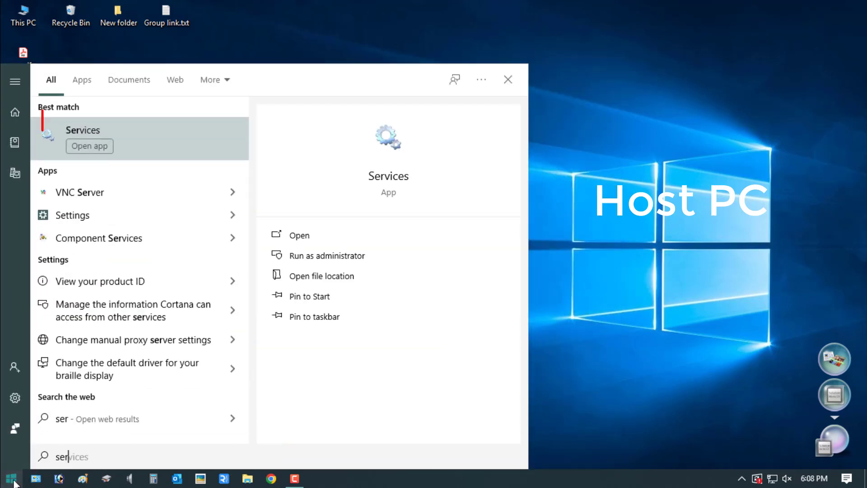
{"action": "right_click", "coordinate": [69, 134]}
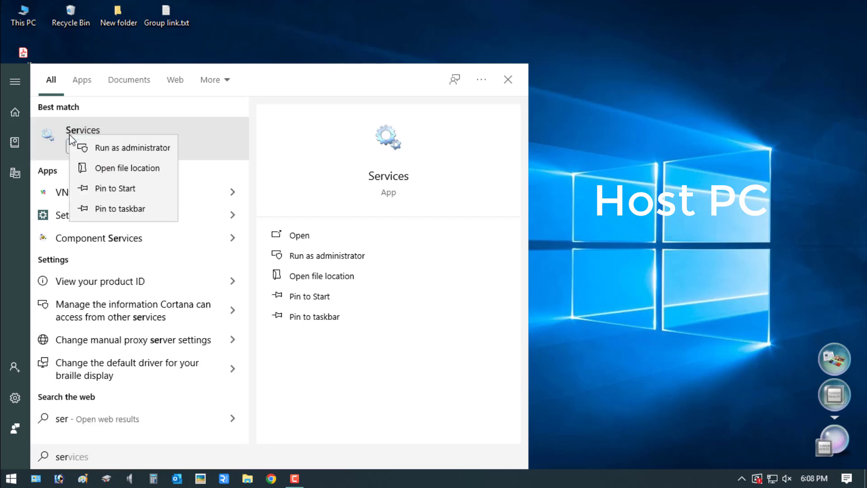
{"action": "left_click", "coordinate": [142, 150]}
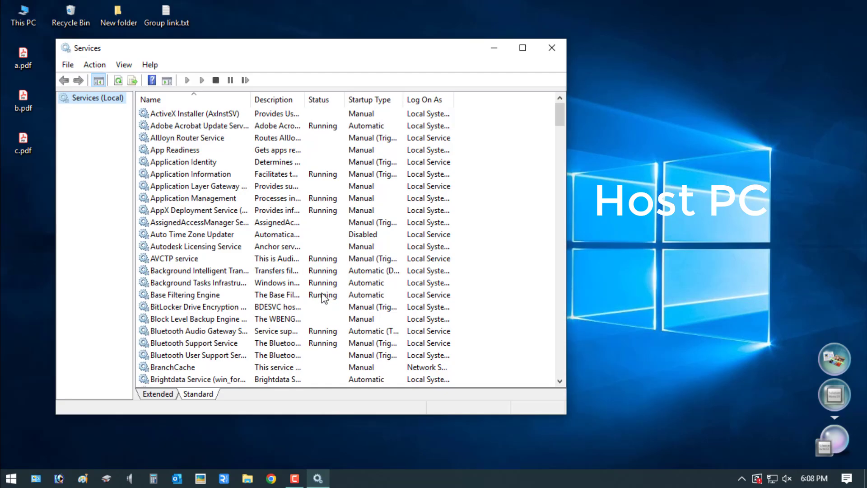
Step: Restart the Print Spooler service, close Services, and return to the Start menu
{"action": "left_click", "coordinate": [166, 225]}
{"action": "scroll", "coordinate": [165, 224], "scroll_direction": "down", "scroll_amount": 20}
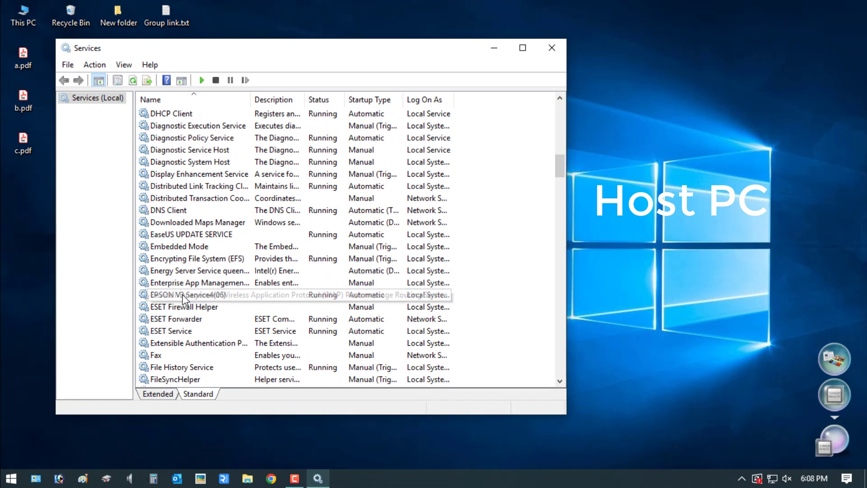
{"action": "scroll", "coordinate": [183, 299], "scroll_direction": "down", "scroll_amount": 13}
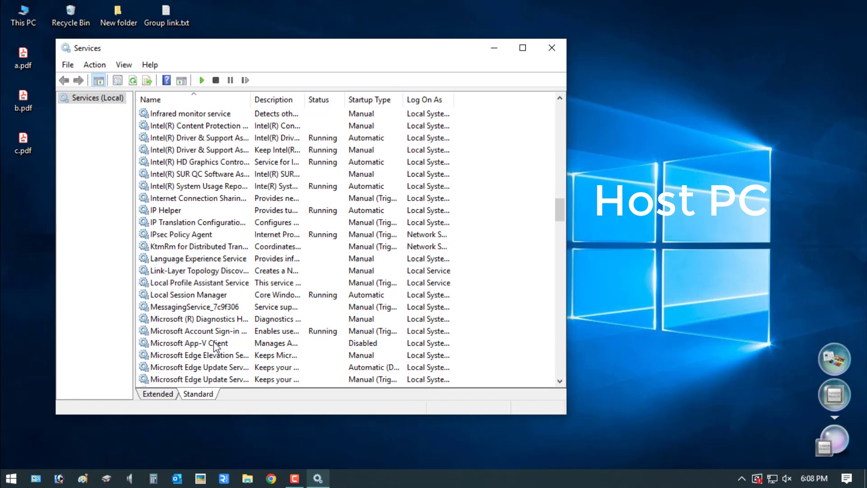
{"action": "scroll", "coordinate": [215, 347], "scroll_direction": "down", "scroll_amount": 8}
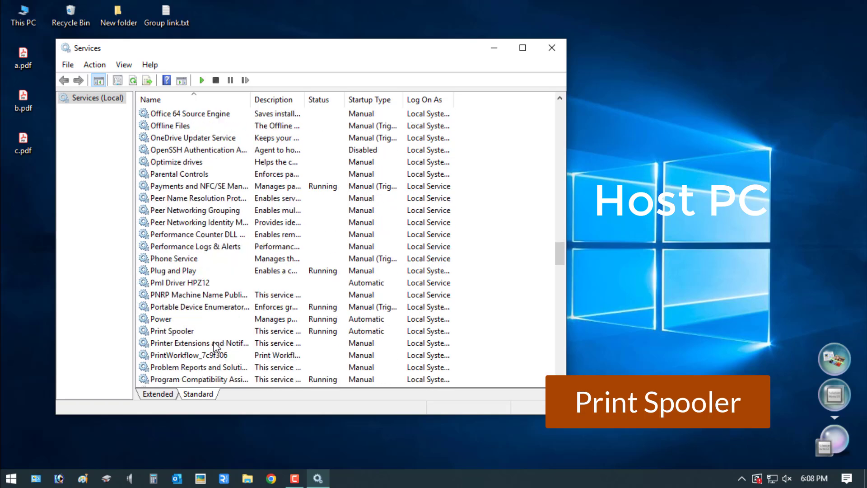
{"action": "left_click", "coordinate": [192, 284]}
{"action": "right_click", "coordinate": [193, 283]}
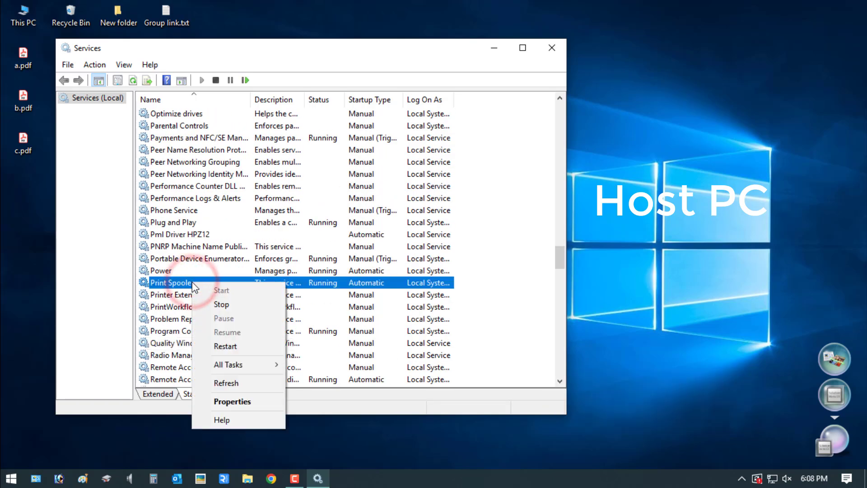
{"action": "left_click", "coordinate": [229, 346]}
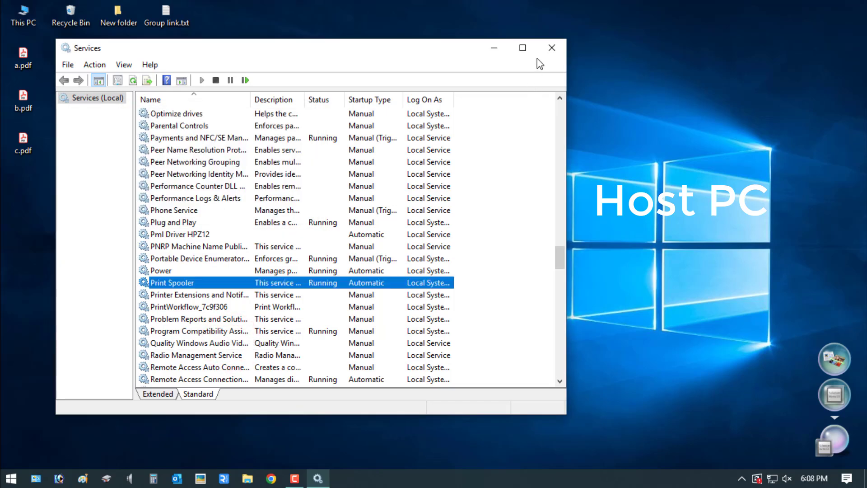
{"action": "left_click", "coordinate": [552, 48]}
{"action": "left_click", "coordinate": [9, 477]}
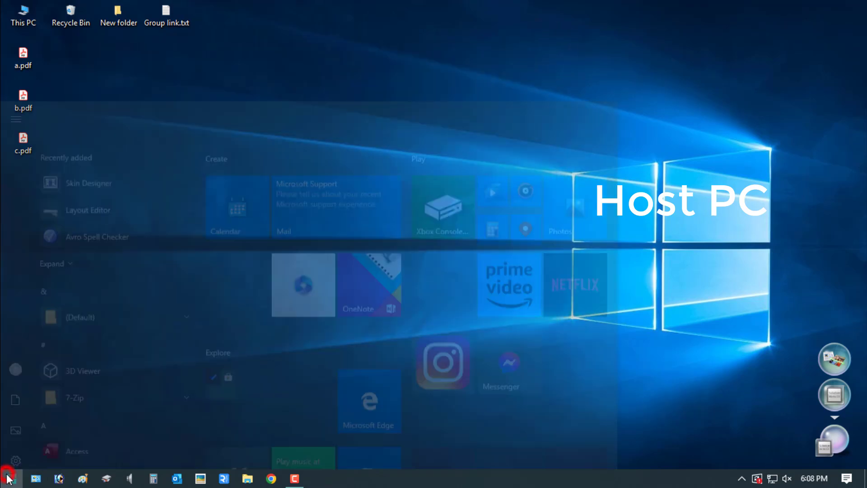